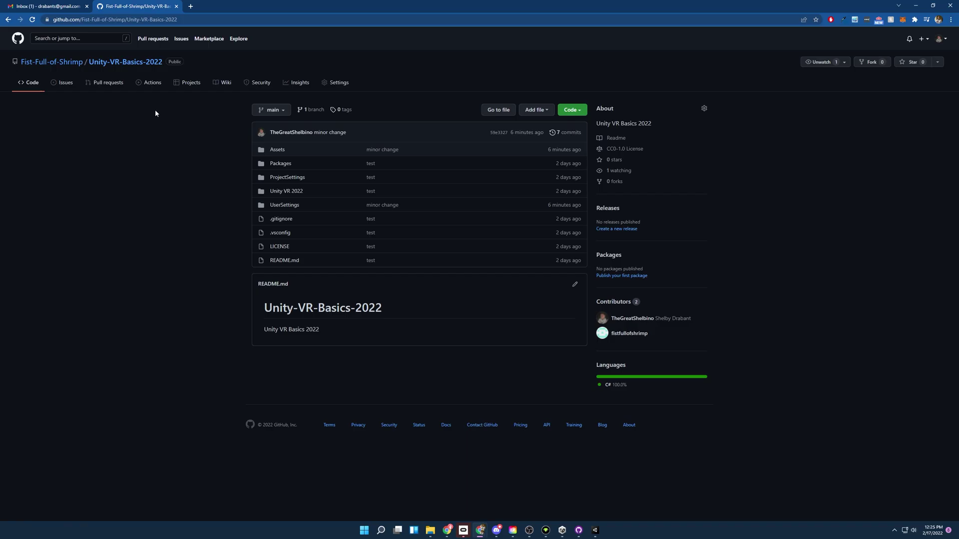
- Open the green Code clone dropdown on the Unity-VR-Basics-2022 repository page
left_click(571, 109)
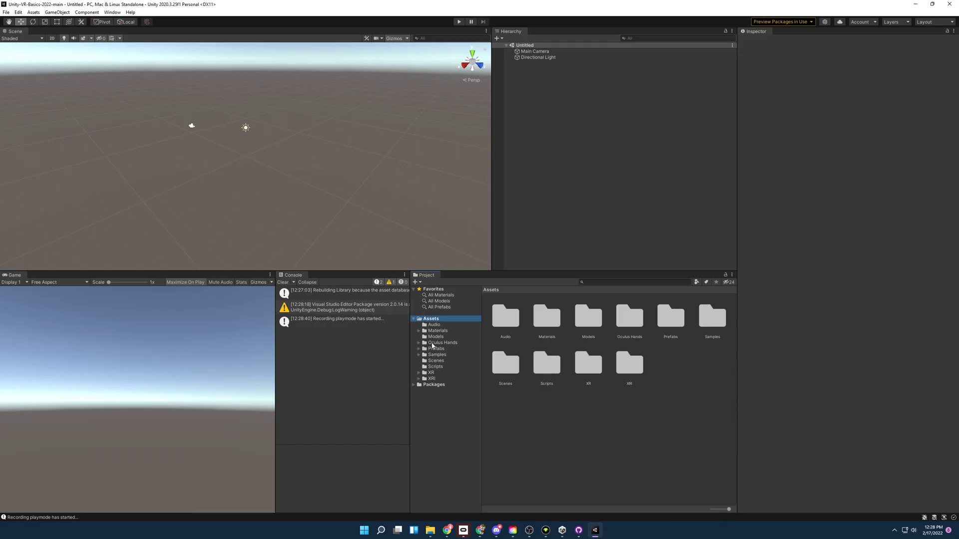
- Open the Assets Scenes folder and load the Part 2 Grab Interactables scene
left_click(435, 361)
left_click(504, 316)
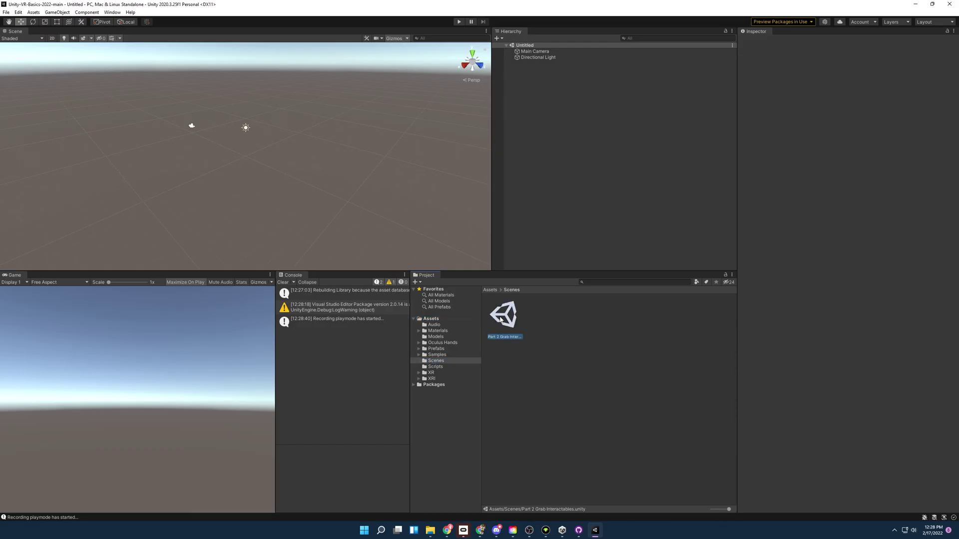
double_click(505, 317)
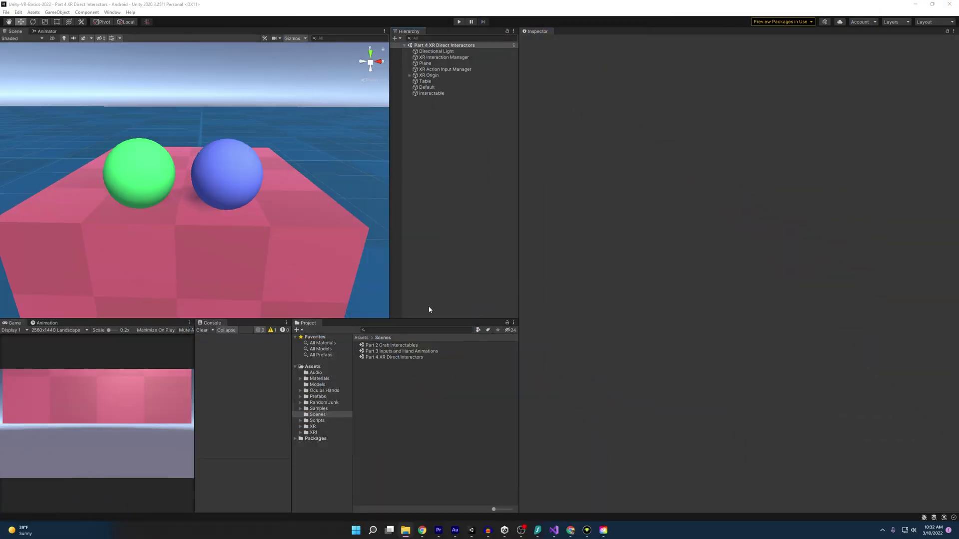
- Inspect the Part 4 scene asset, the green Default sphere and the blue Interactable sphere
left_click(392, 358)
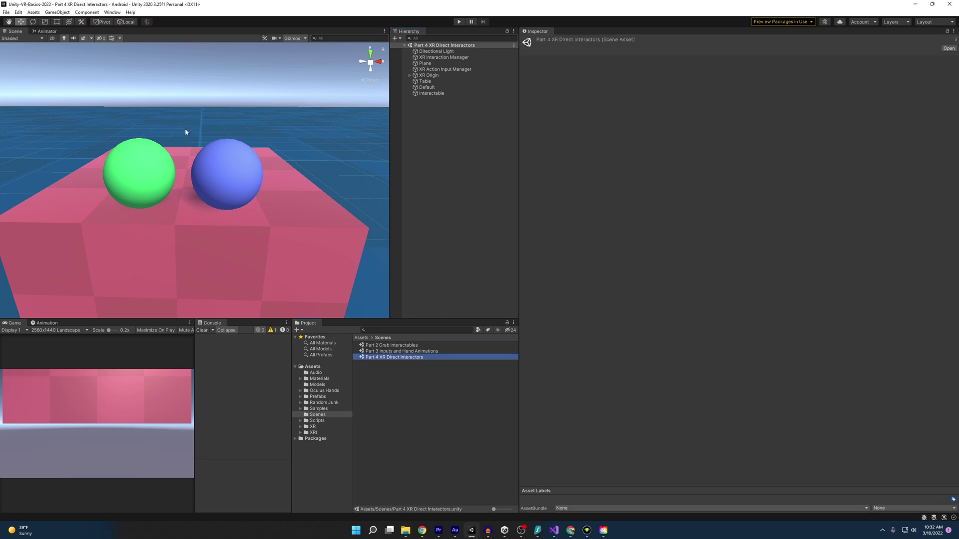
left_click(427, 87)
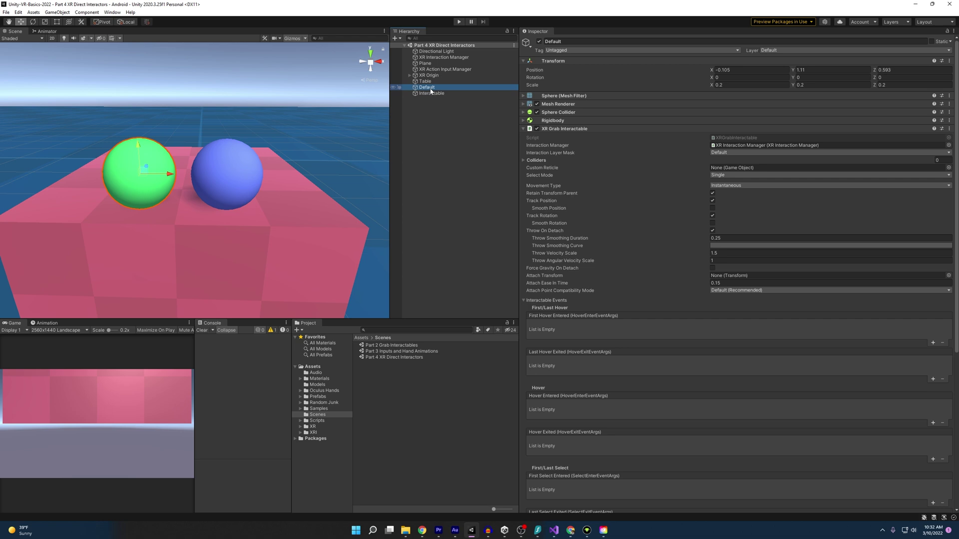
left_click(430, 93)
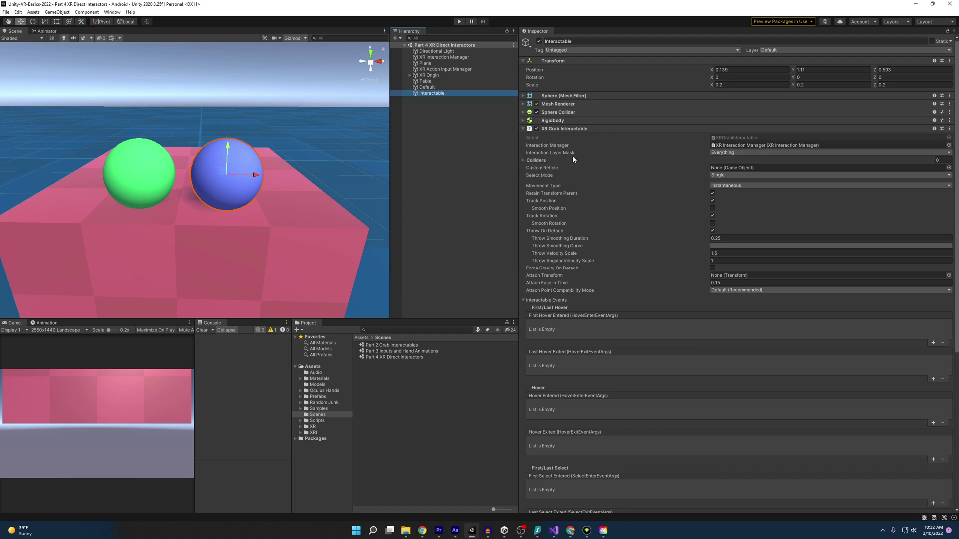
- Expand XR Origin > Camera Offset and compare the LeftHand and RightHand Controllers' XR Controller settings
left_click(415, 75)
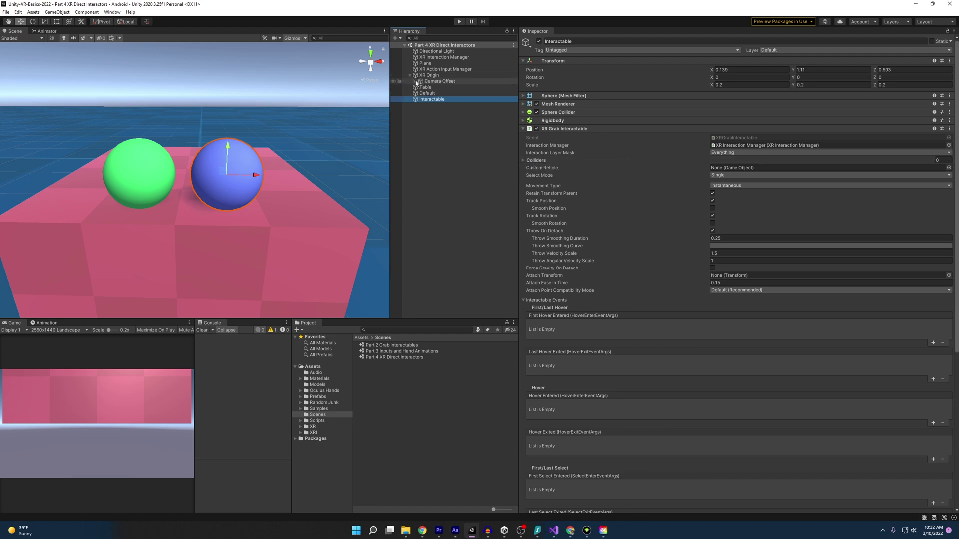
left_click(419, 81)
left_click(447, 93)
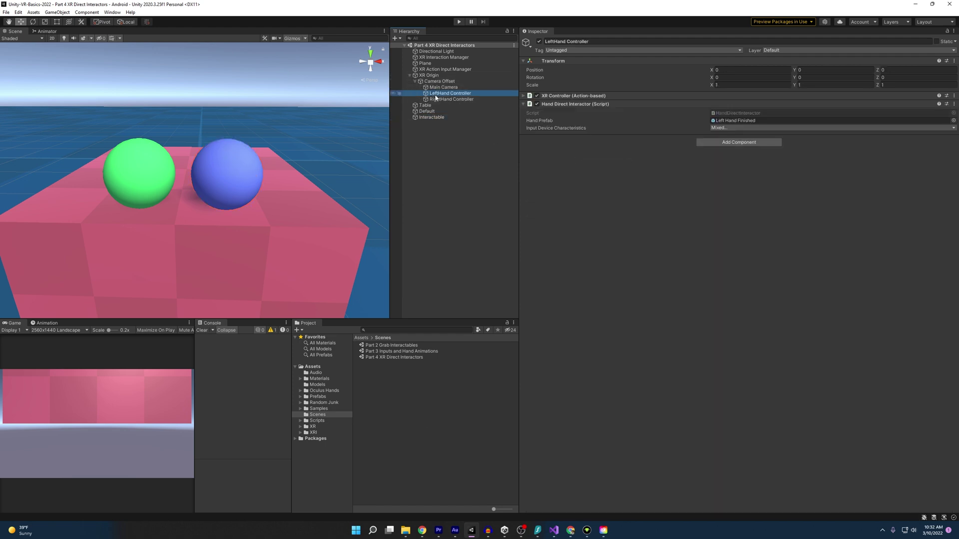
left_click(449, 99)
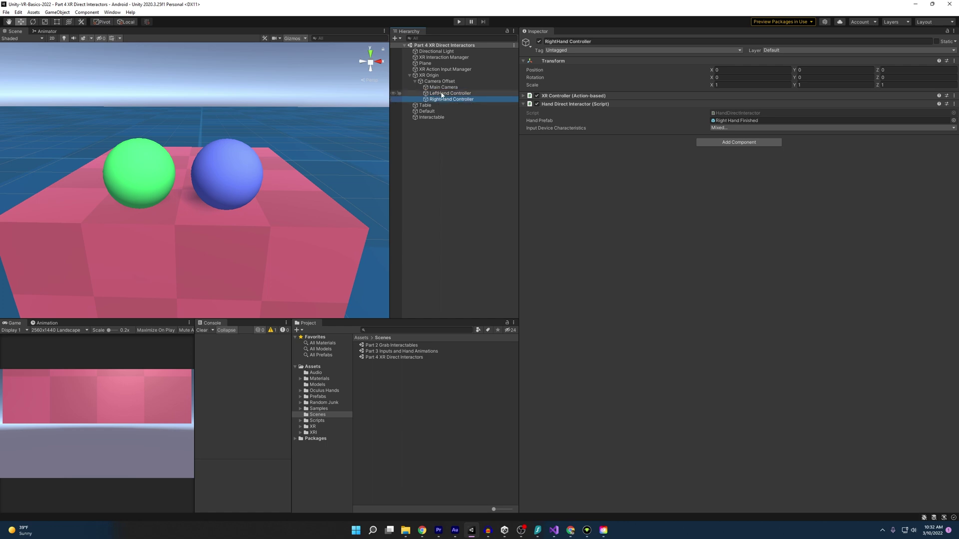
left_click(525, 97)
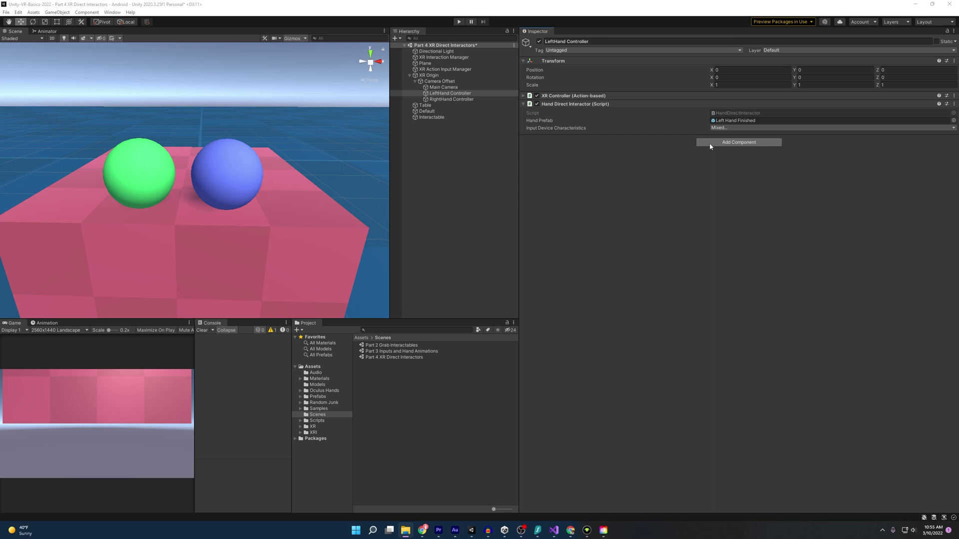
- Give the LeftHand Controller an XR Direct Interactor and a trigger Sphere Collider of radius 0.1
left_click(710, 143)
type("x")
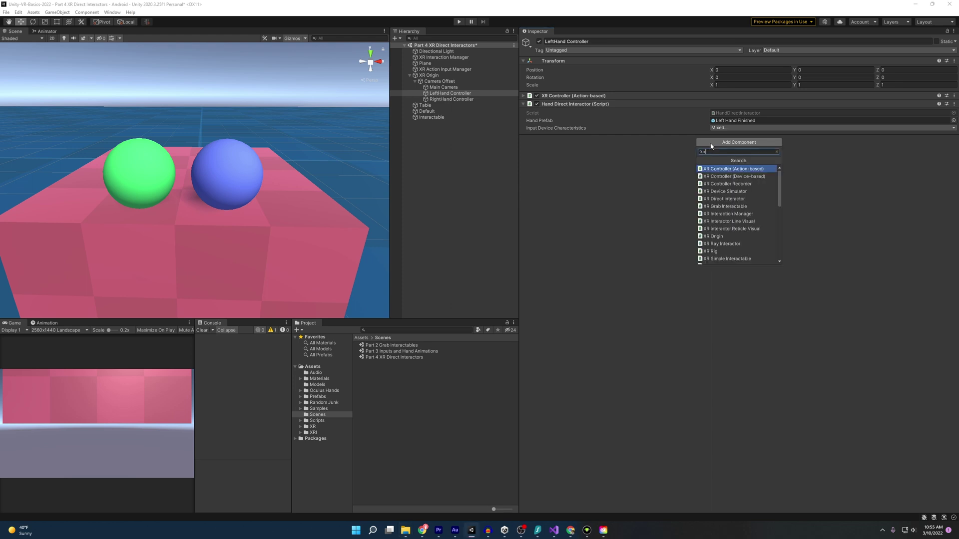
type("r dire")
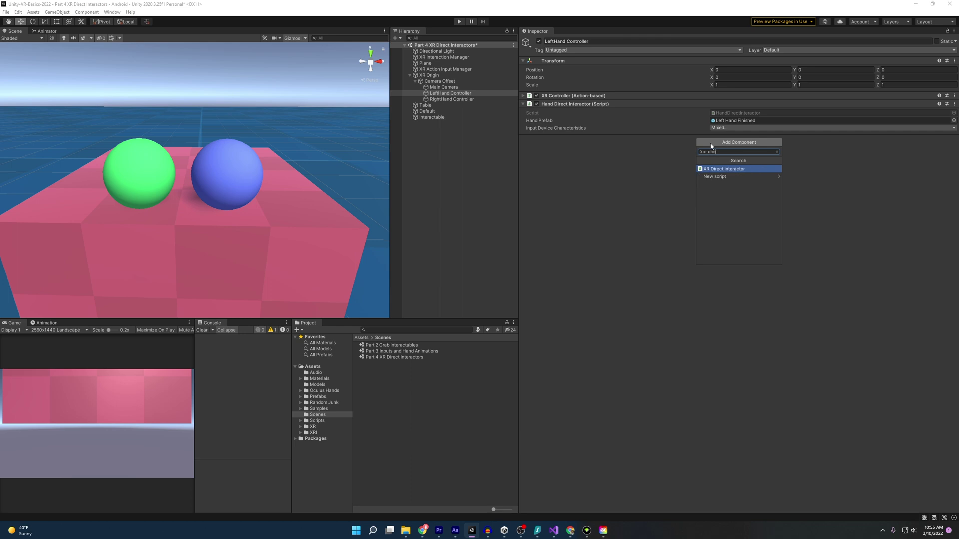
key("Return")
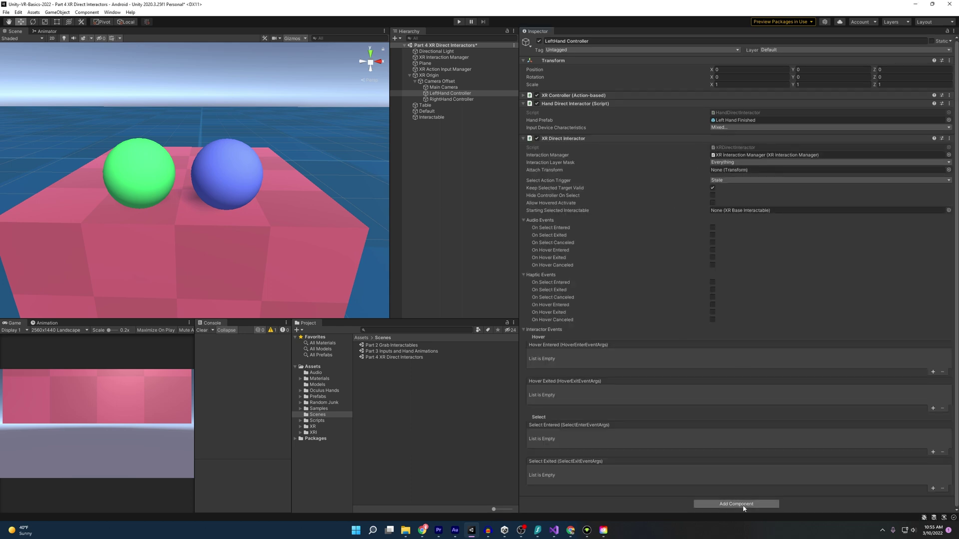
left_click(737, 504)
type("sphere")
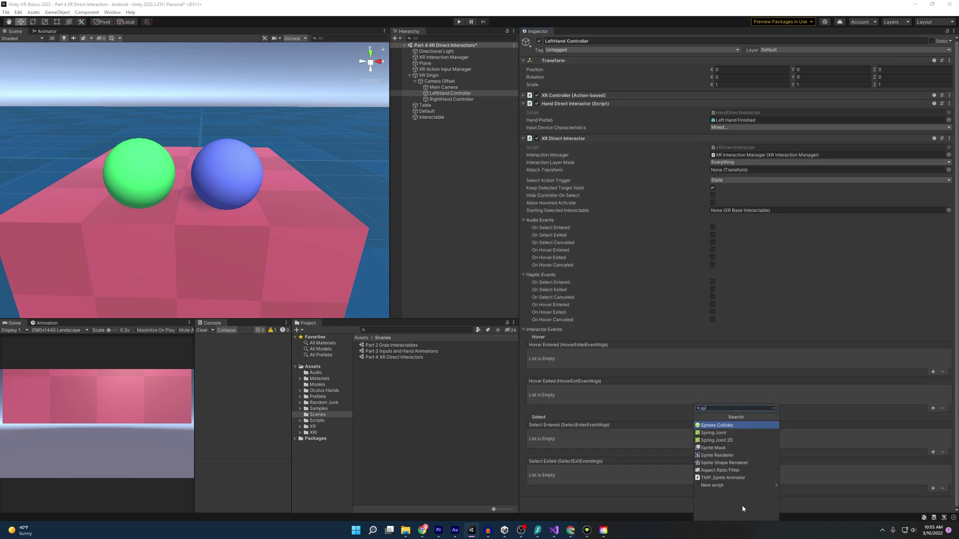
key("Return")
scroll(706, 484, "down", 3)
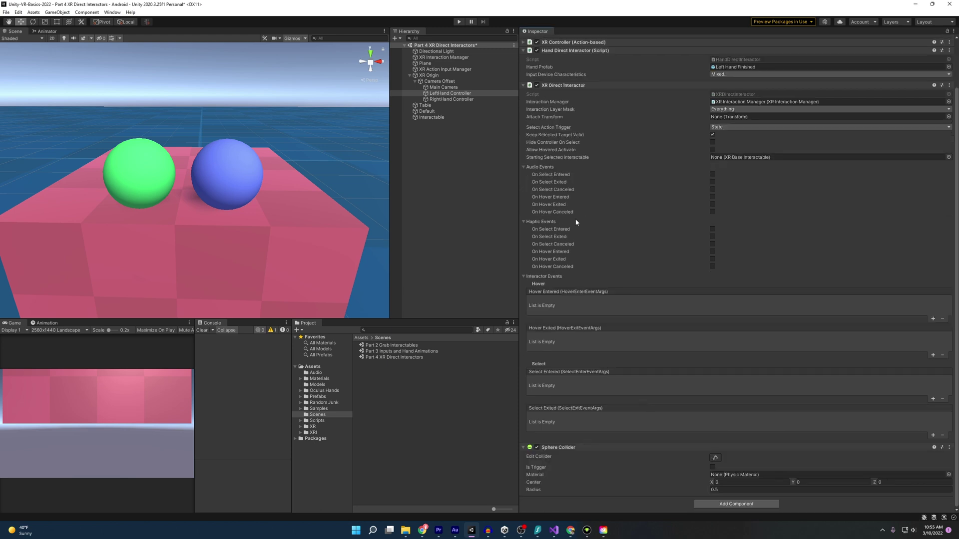
left_click(724, 490)
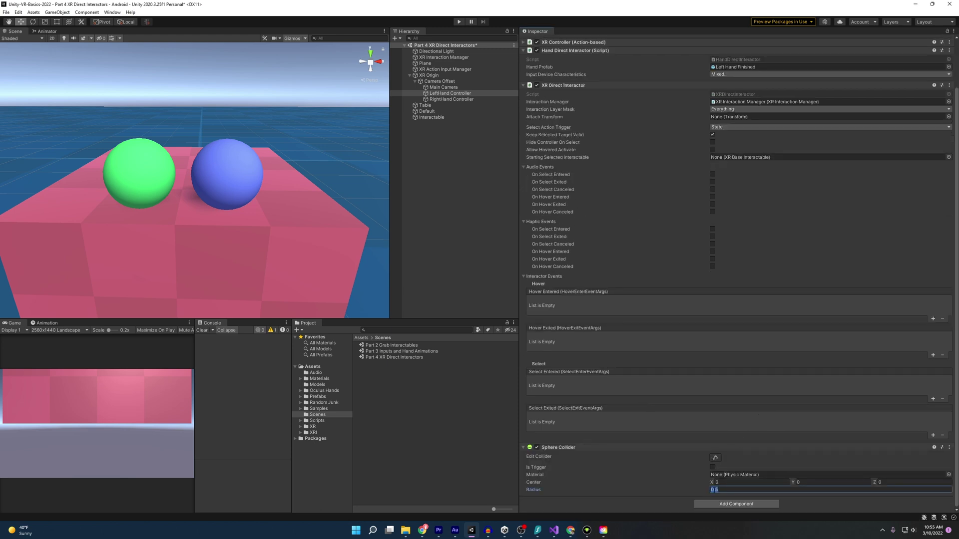
type(".")
type("1")
key("Return")
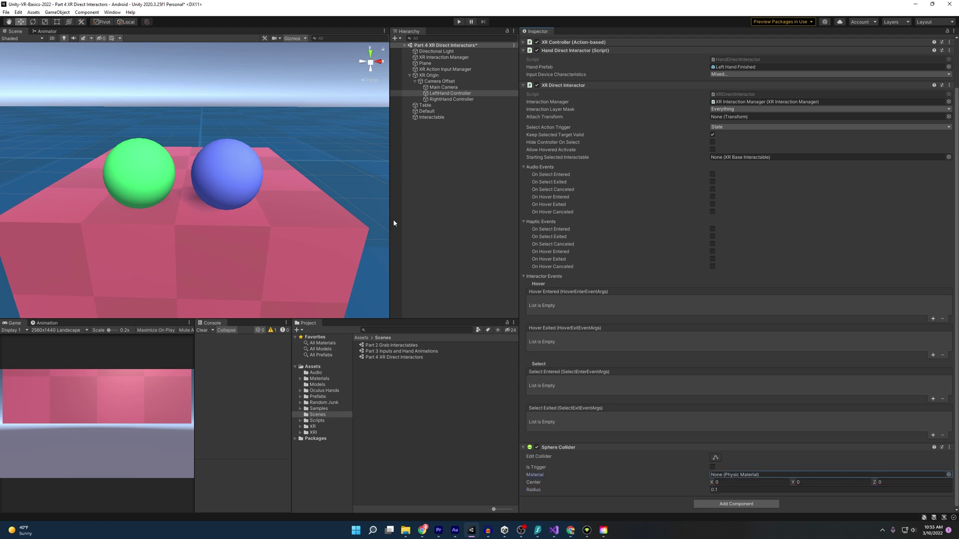
key("f")
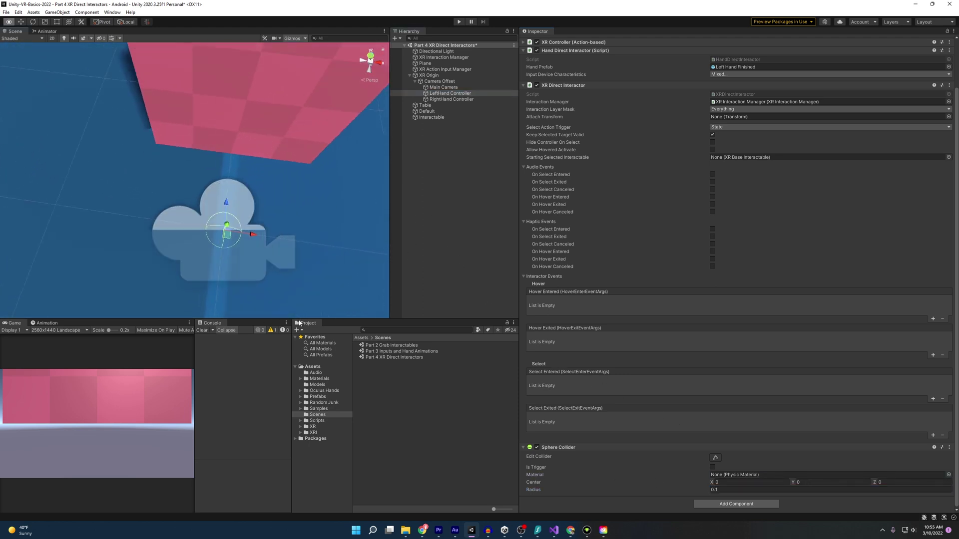
left_click_drag(225, 225, 277, 291, "alt")
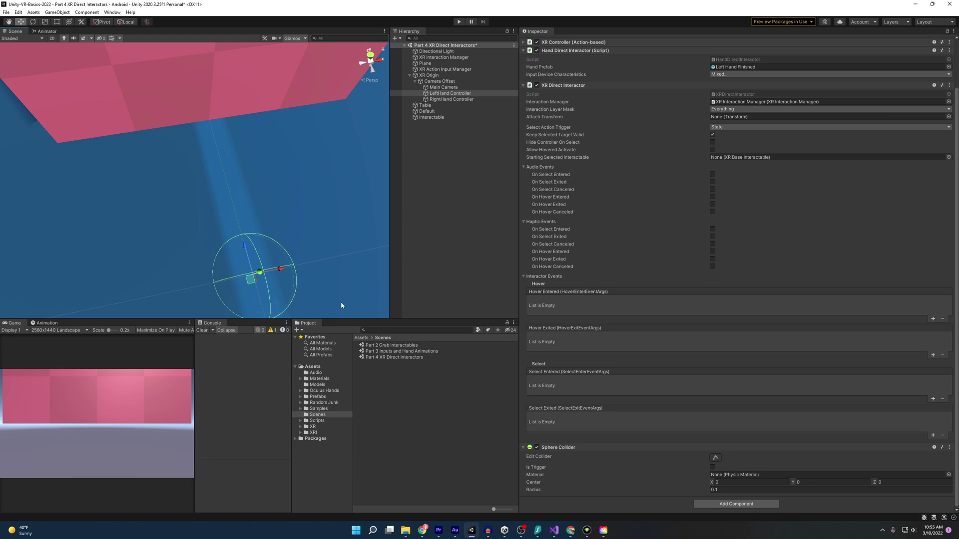
left_click(713, 468)
key("f")
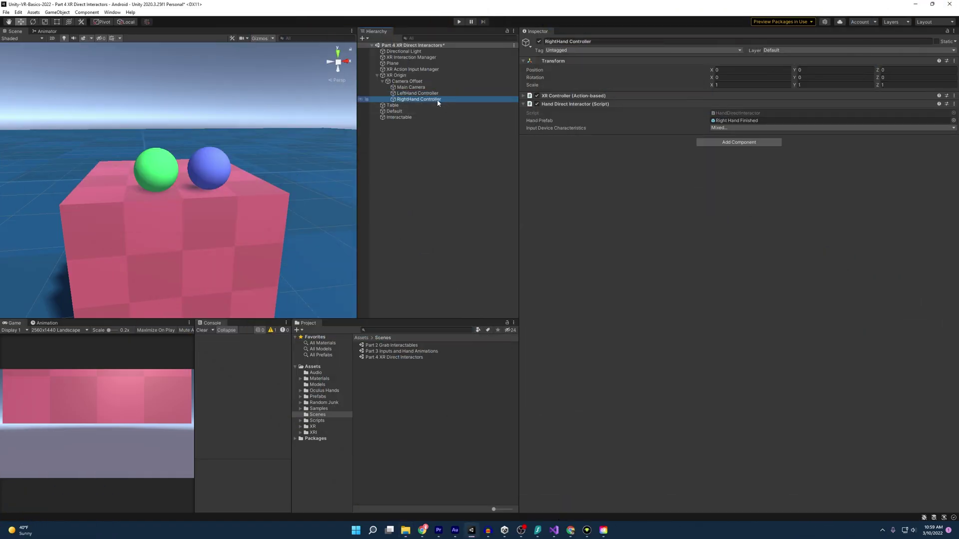
- Add an XR Direct Interactor and a trigger Sphere Collider to the RightHand Controller
left_click(739, 142)
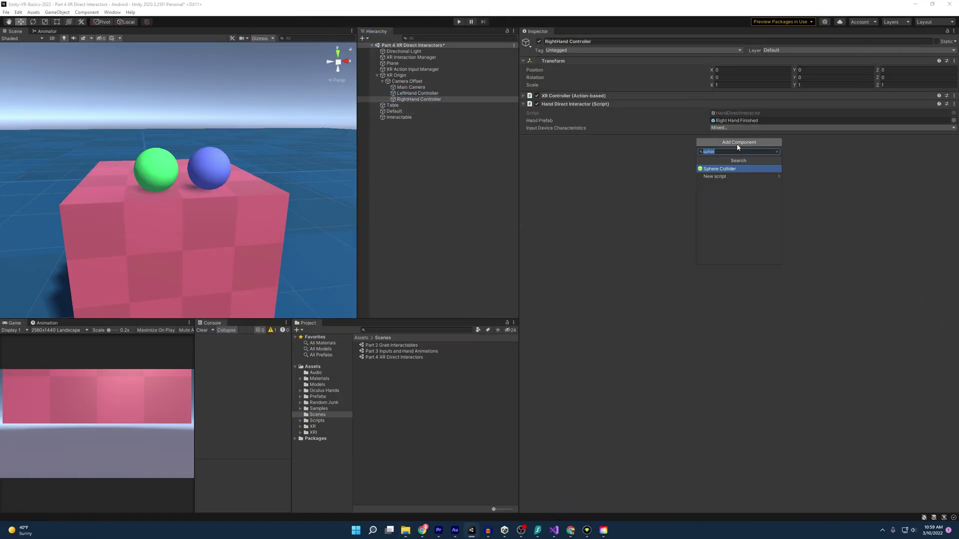
type("xr dire")
key("Return")
left_click(736, 504)
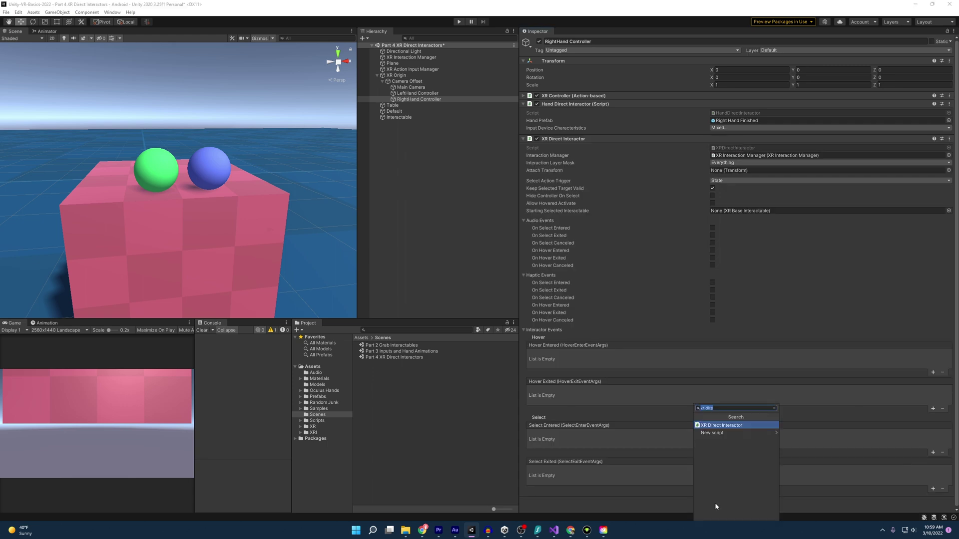
type("spher")
key("Return")
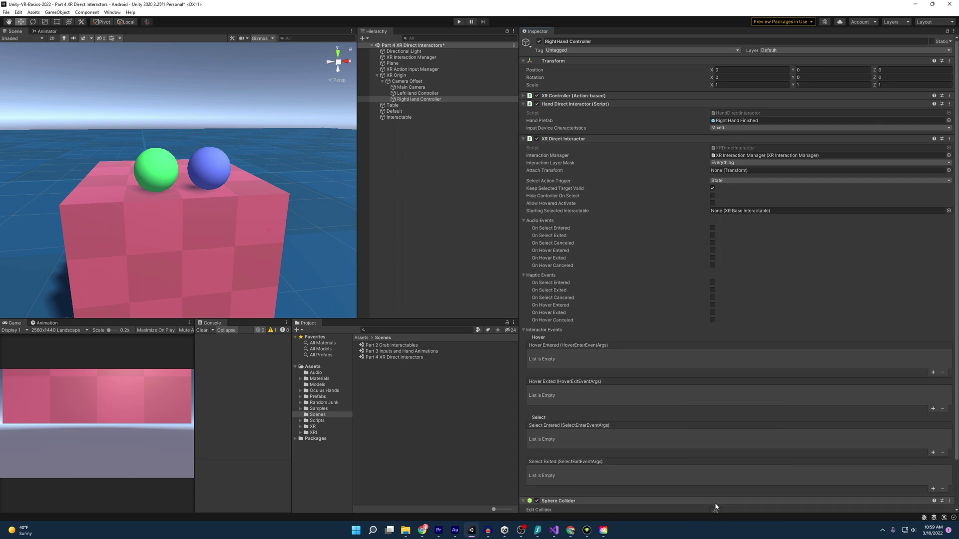
left_click(712, 467)
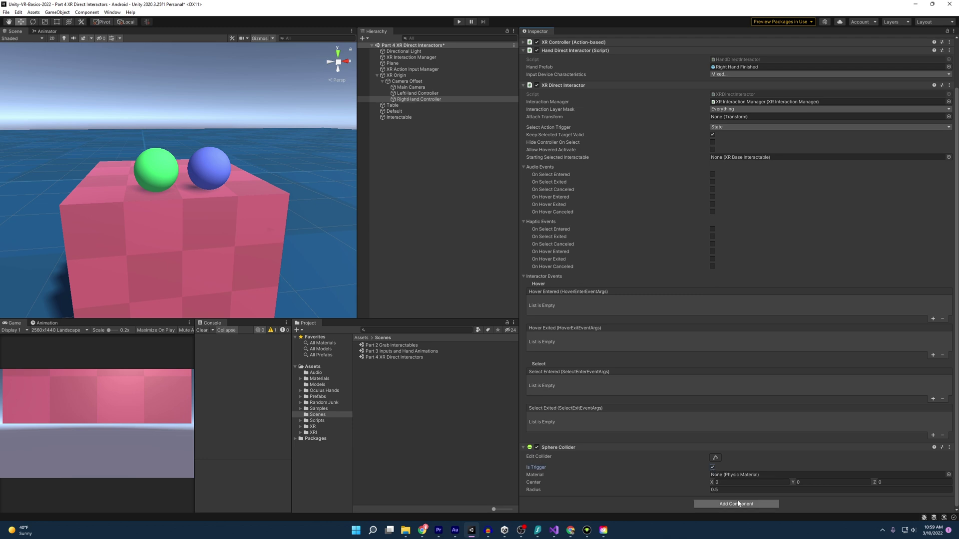
left_click(727, 490)
type(".1")
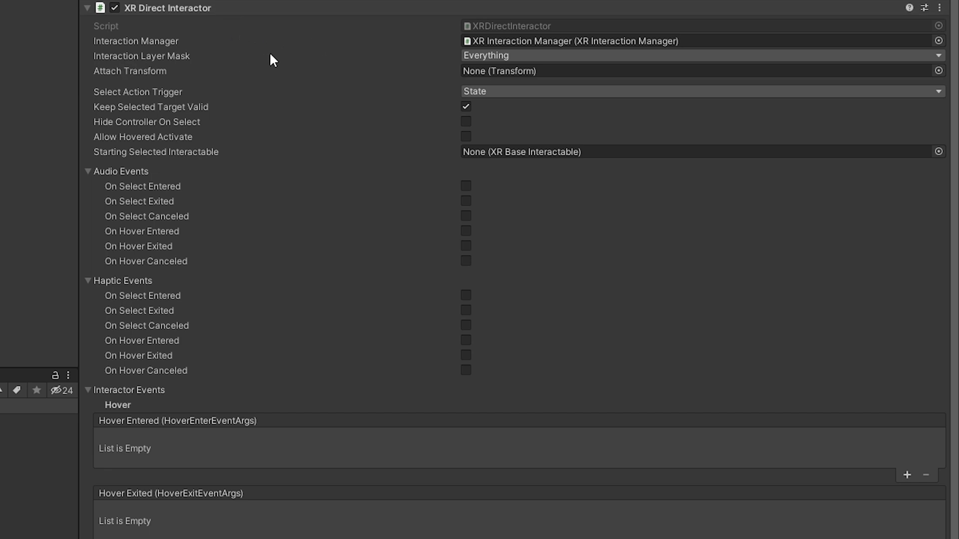
left_click(495, 55)
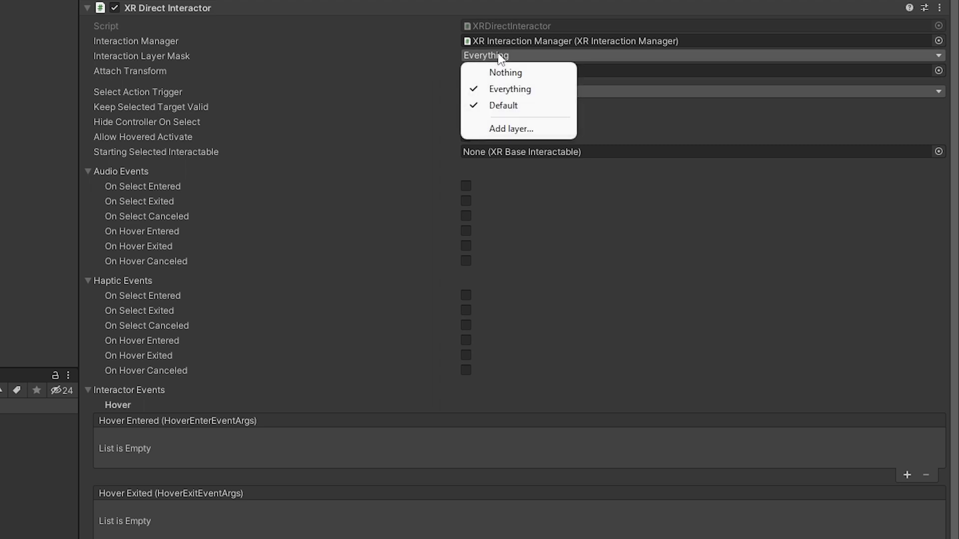
left_click(300, 75)
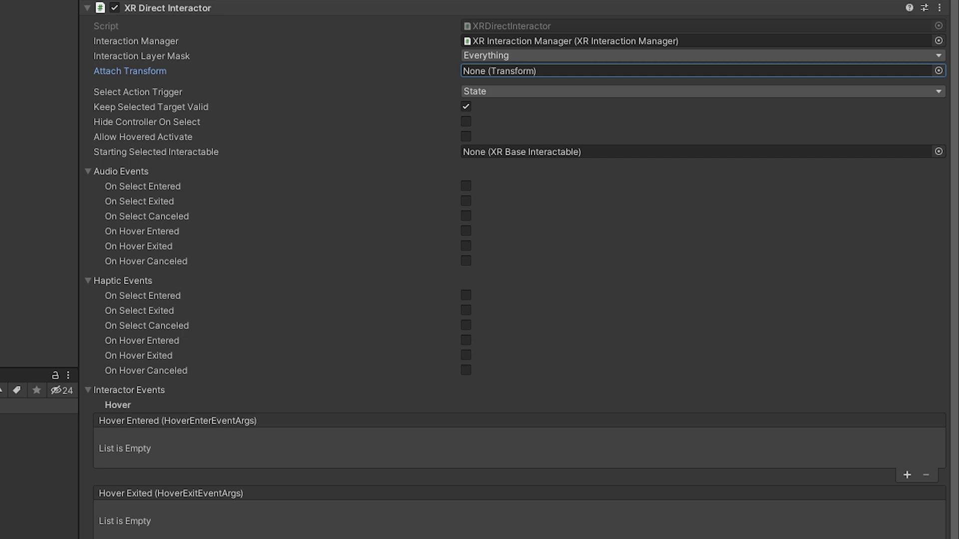
left_click(164, 91)
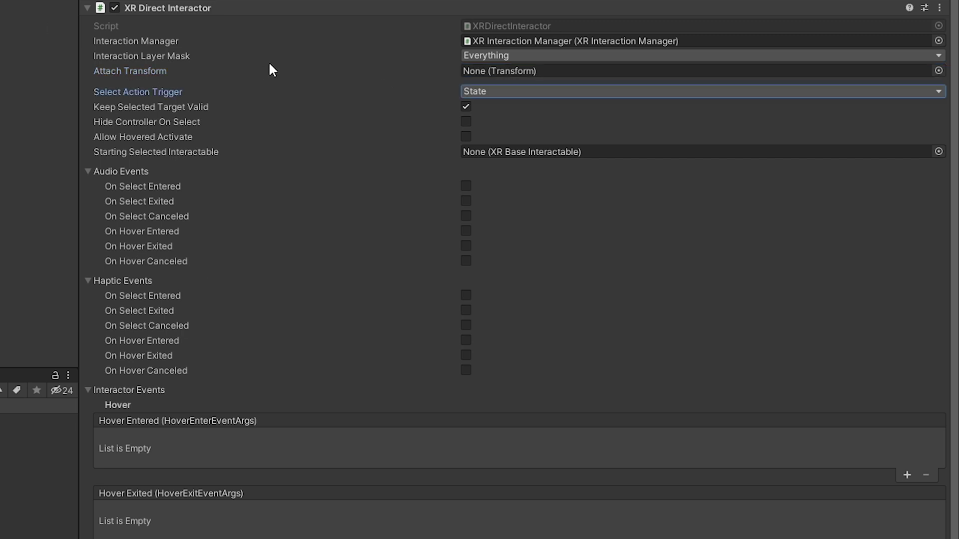
left_click(476, 91)
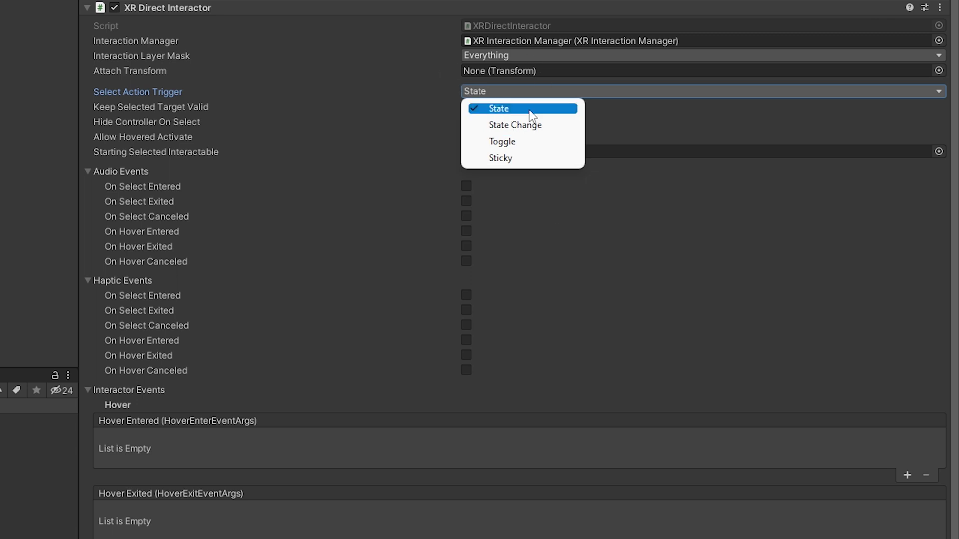
left_click(499, 108)
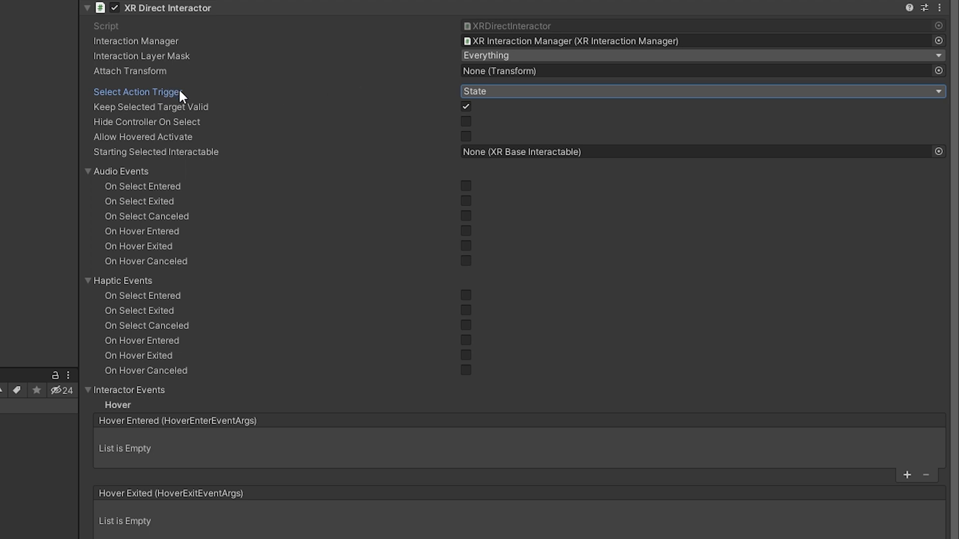
left_click(488, 93)
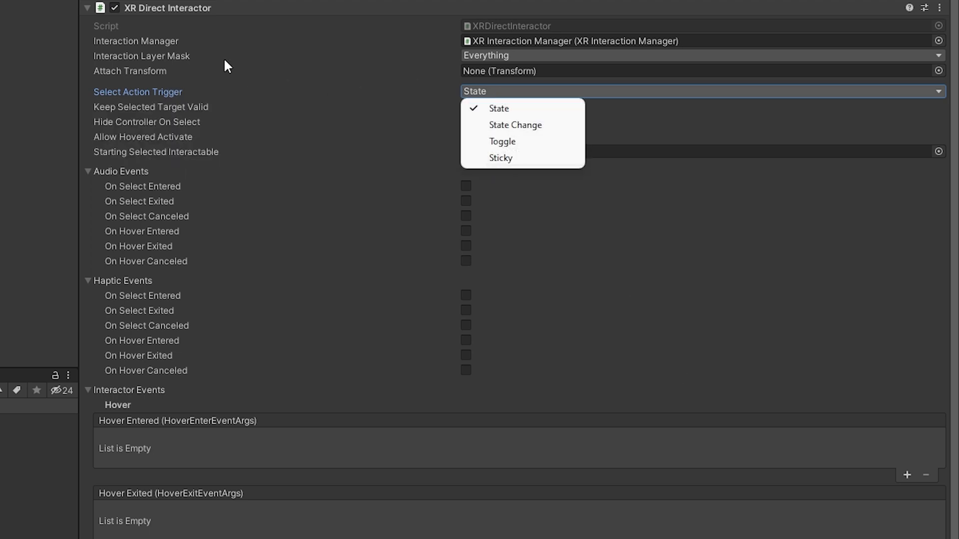
left_click(253, 88)
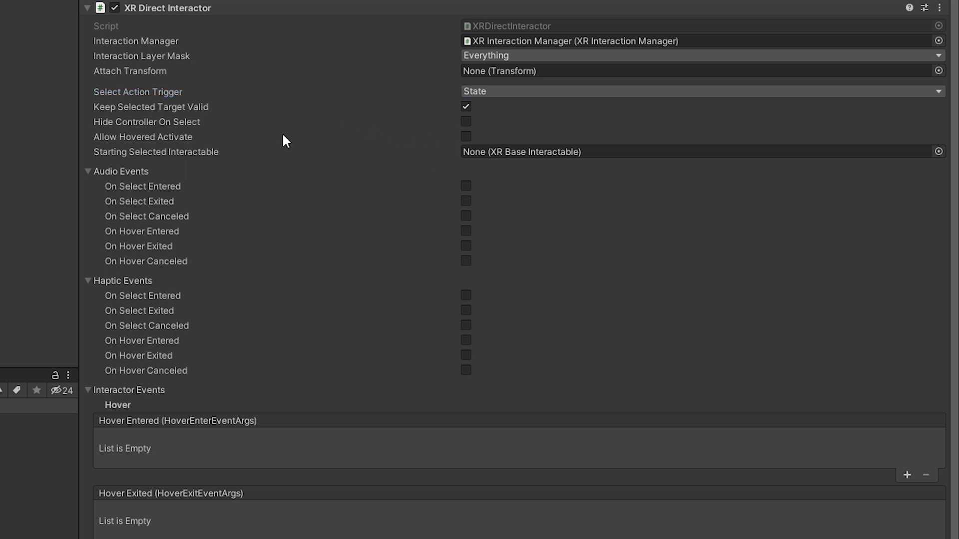
left_click(465, 121)
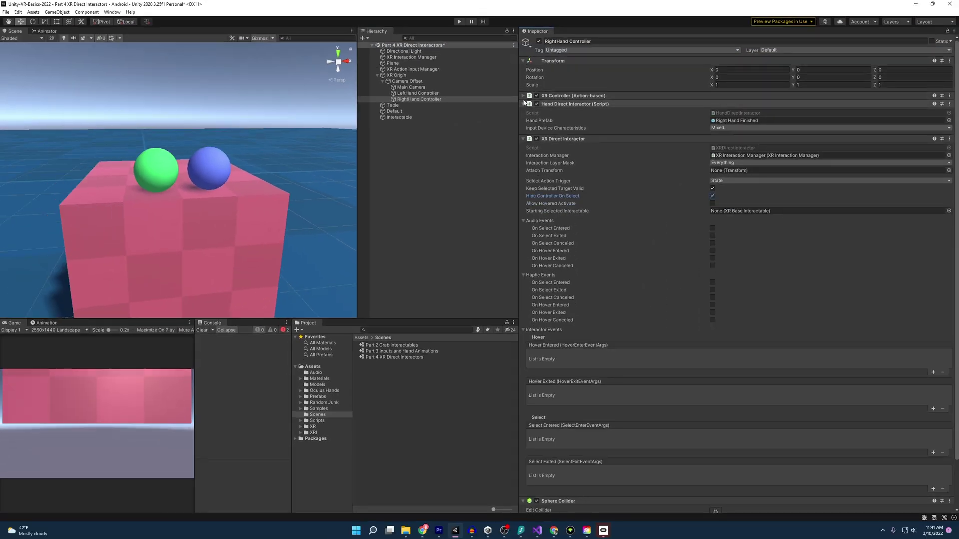
left_click(525, 96)
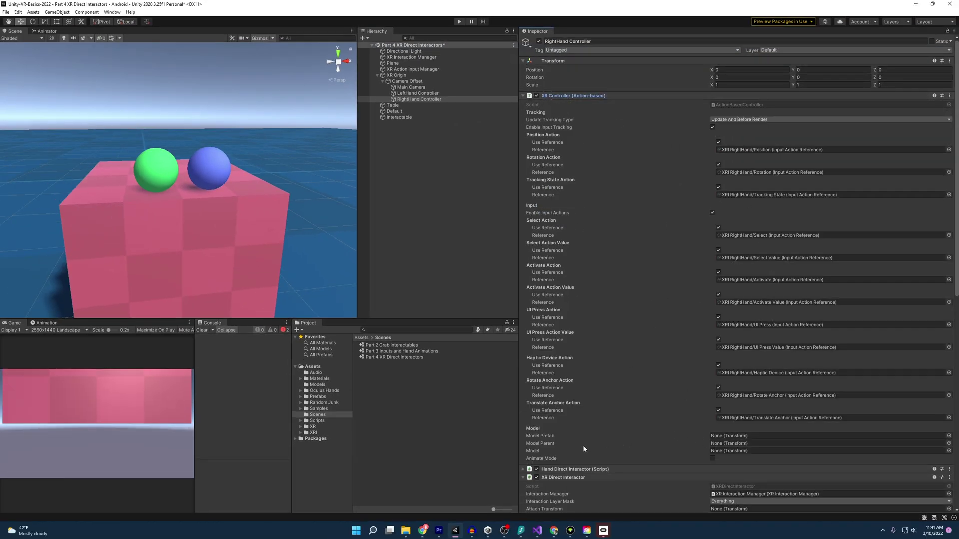
left_click(525, 96)
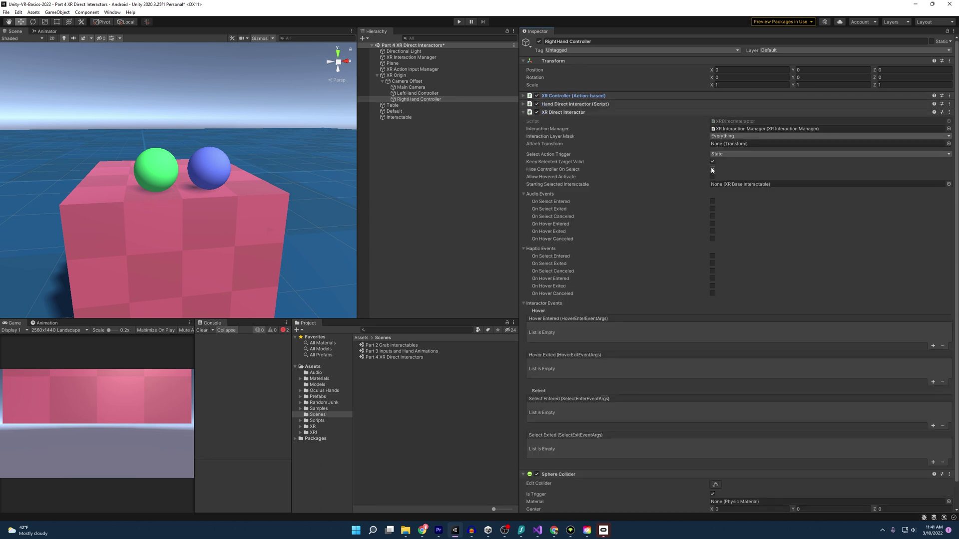
left_click(524, 104)
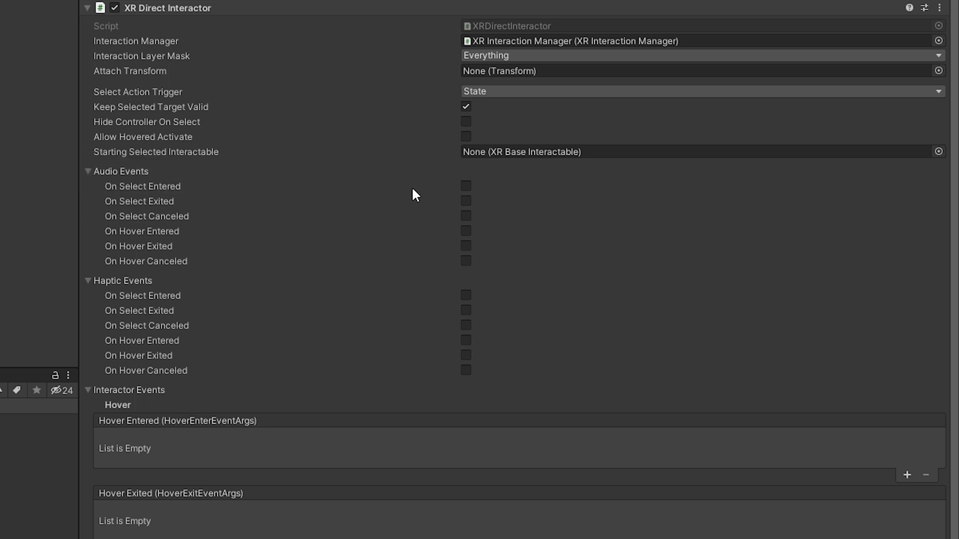
scroll(274, 166, "down", 3)
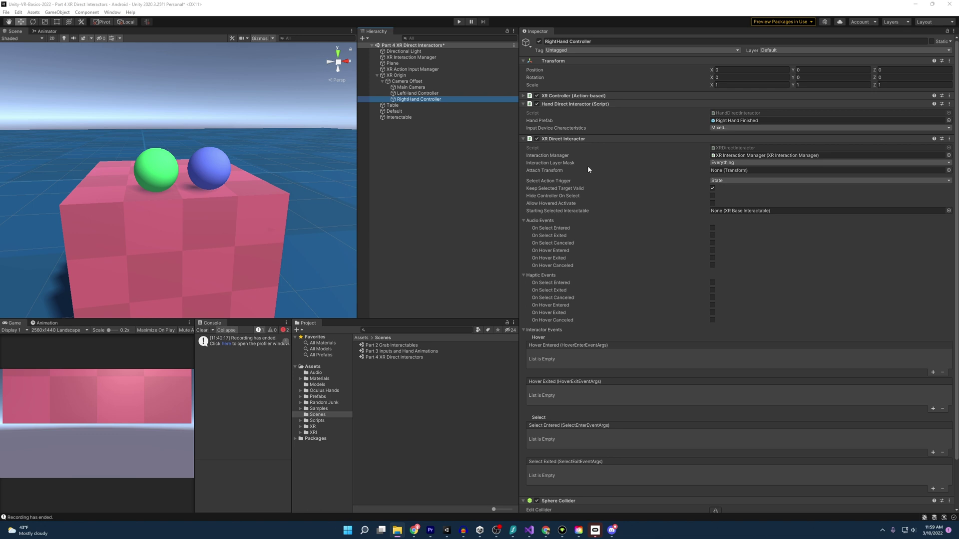
- Name interaction User Layer 1 'Interactable'
left_click(728, 164)
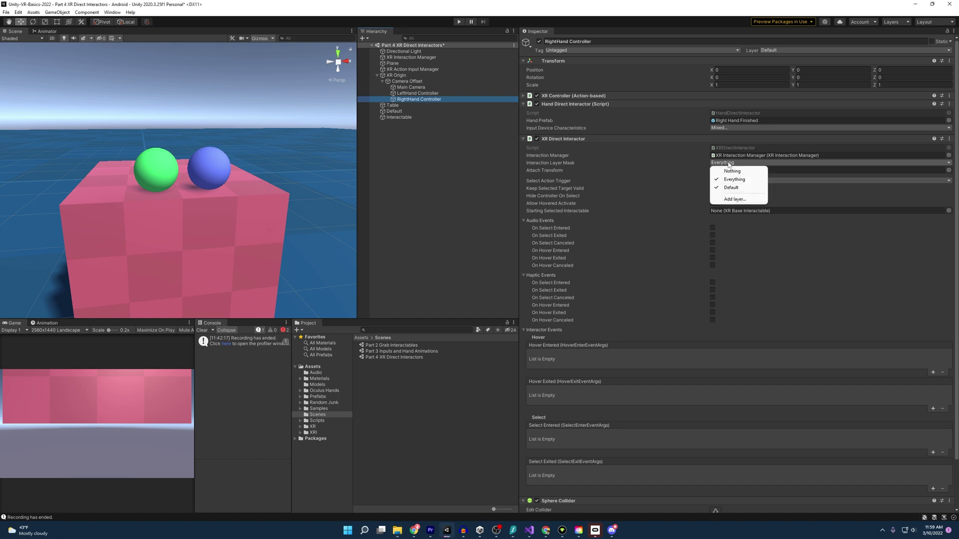
left_click(734, 199)
left_click(757, 77)
type("Interac")
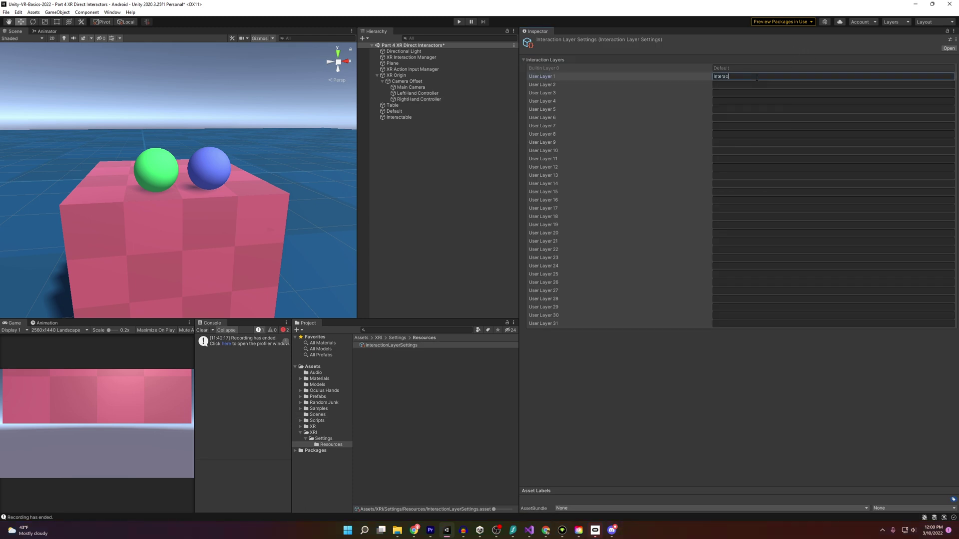
type("table")
- Set the RightHand Controller's Interaction Layer Mask to Interactable only
left_click(418, 99)
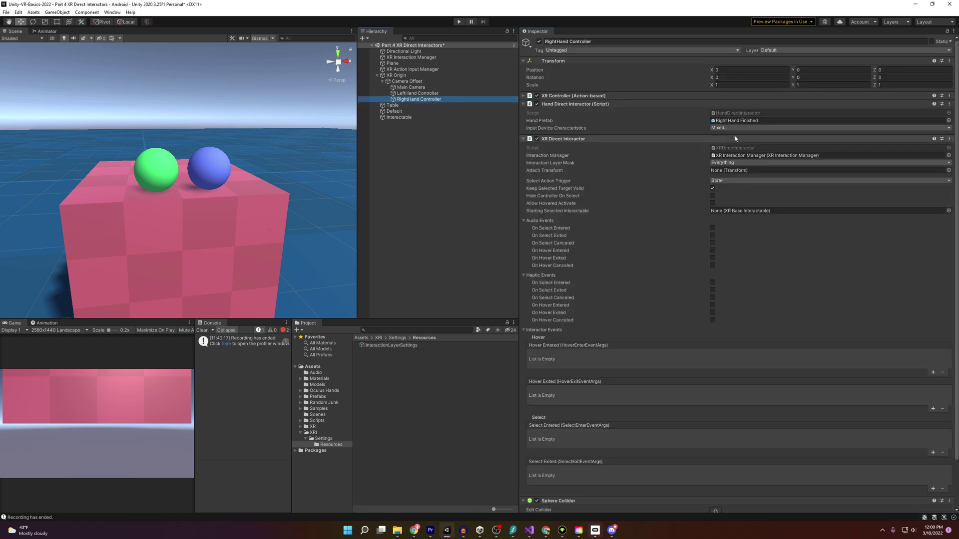
left_click(734, 163)
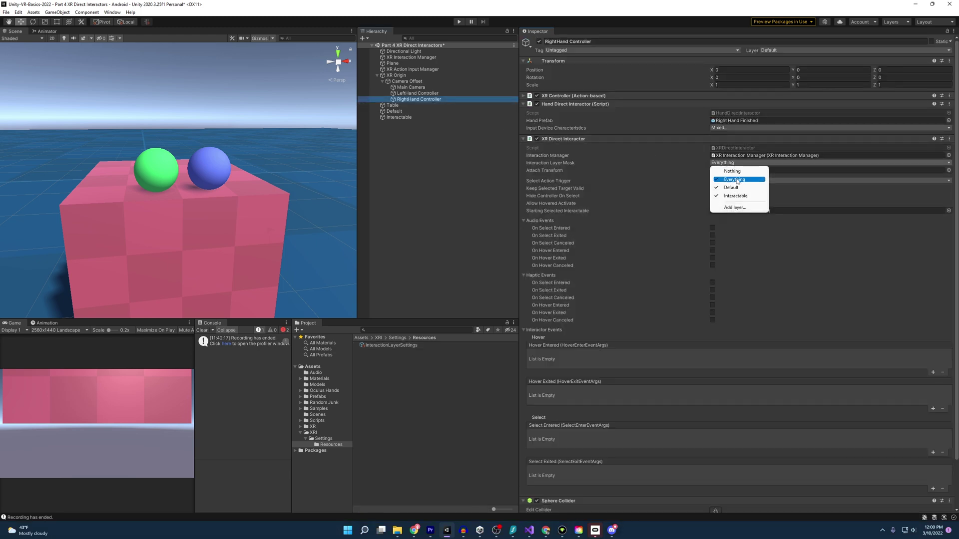
left_click(734, 172)
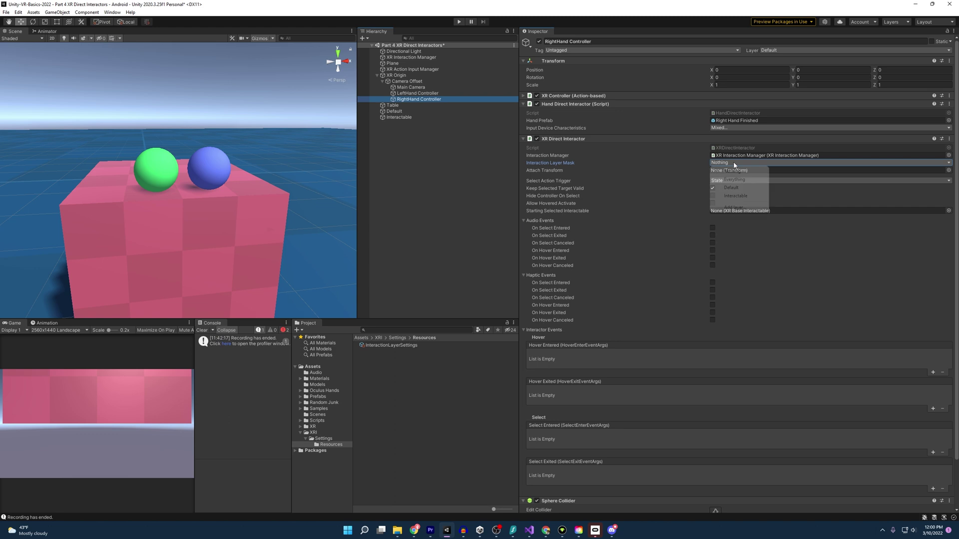
left_click(733, 197)
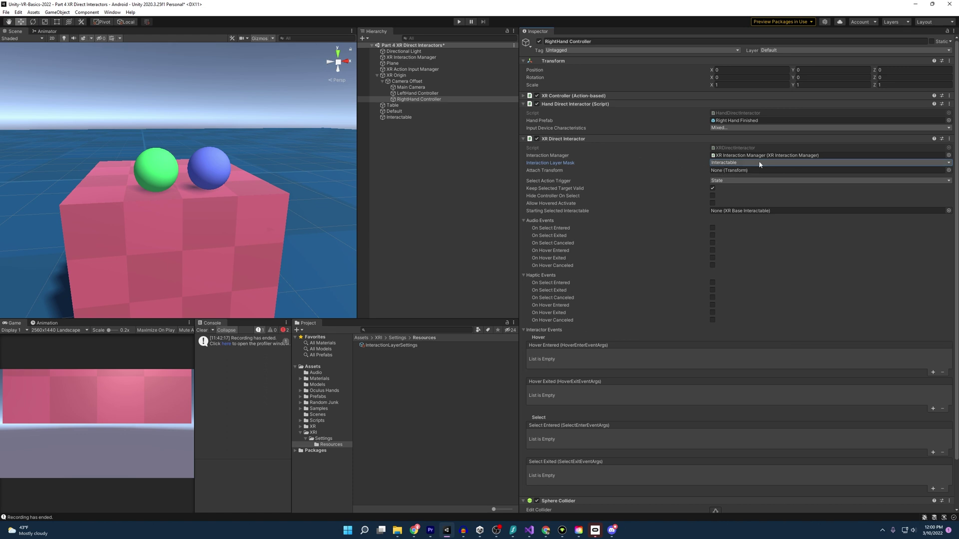
- Set the Interactable sphere's XR Grab Interactable layer mask to Interactable only
left_click(397, 111)
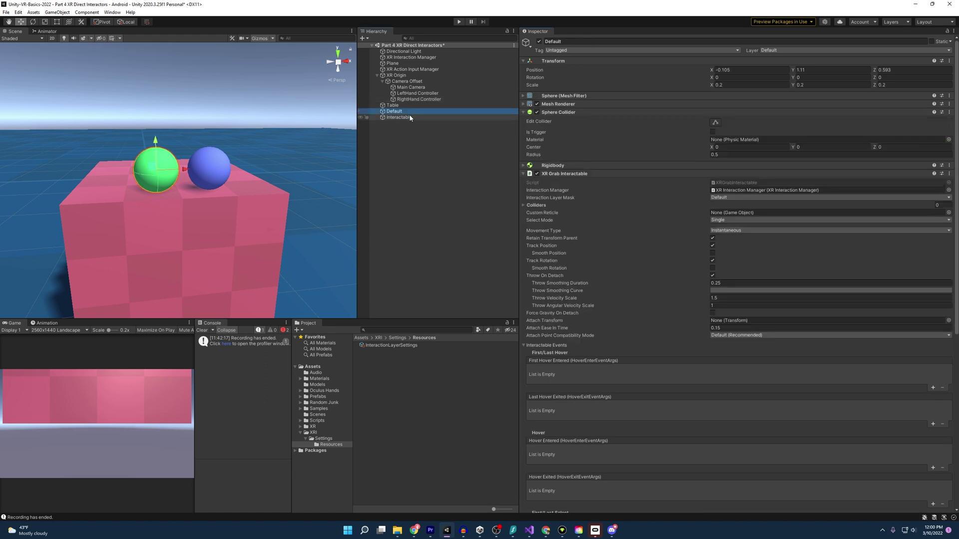
left_click(731, 198)
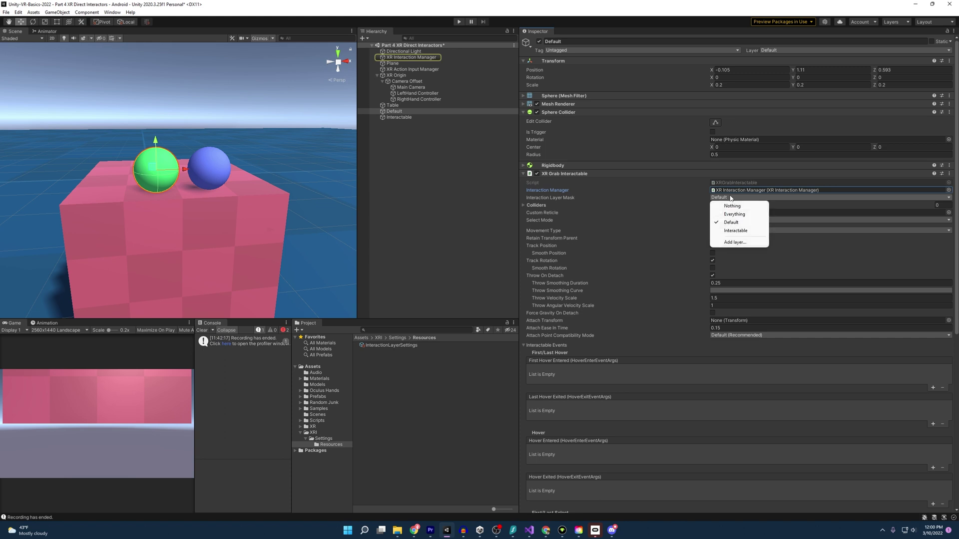
left_click(425, 117)
left_click(773, 198)
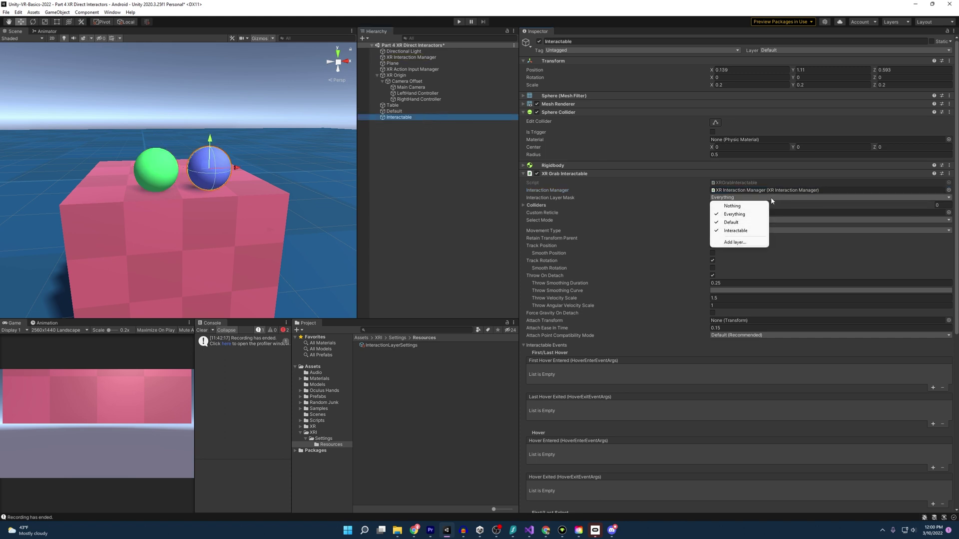
left_click(732, 206)
left_click(734, 198)
left_click(736, 230)
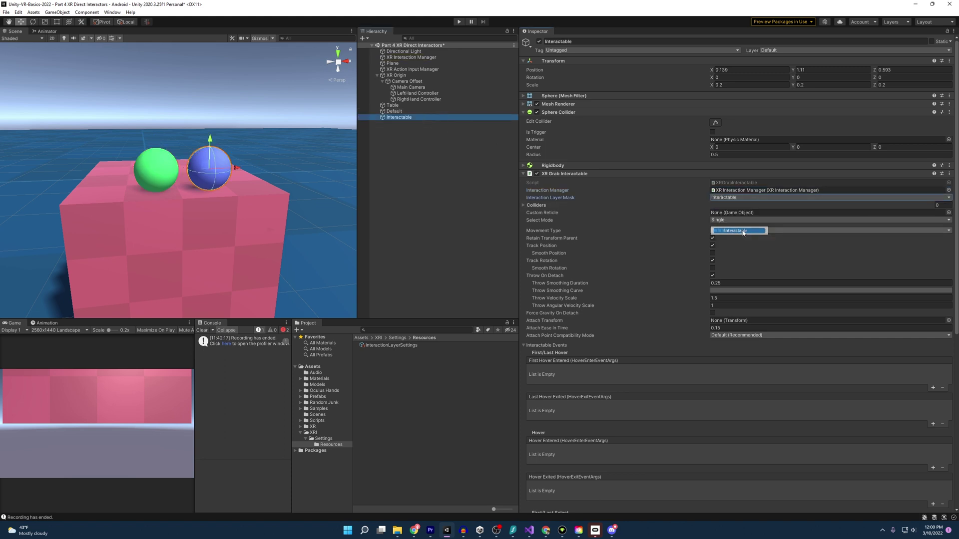
left_click(690, 207)
left_click(690, 206)
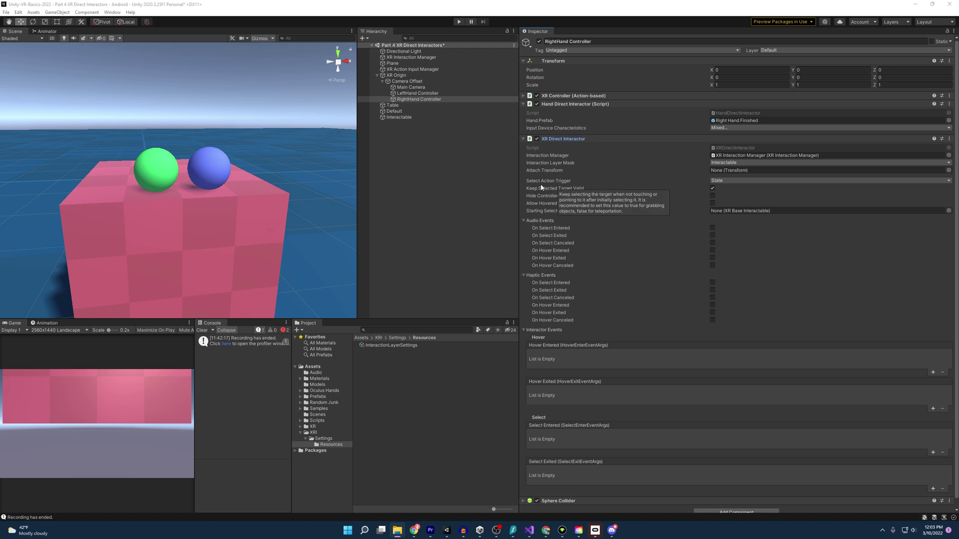
- Tick Hide Controller On Select and briefly expand the XR Controller (Action-based) settings
left_click(713, 195)
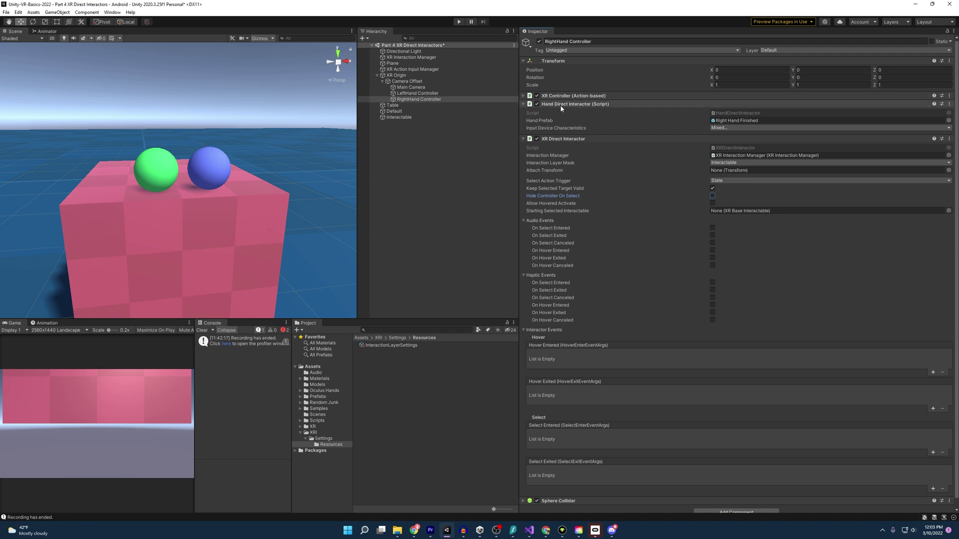
left_click(538, 96)
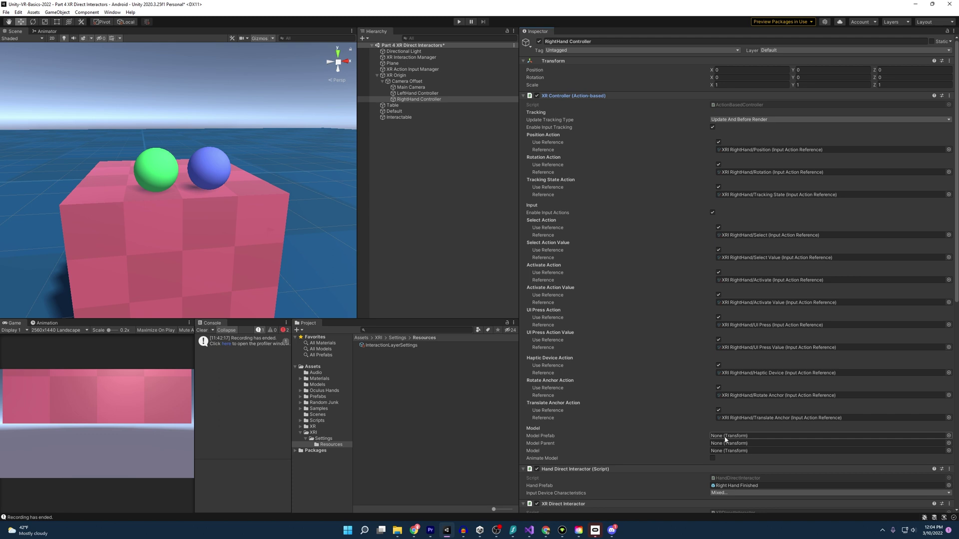
left_click(525, 97)
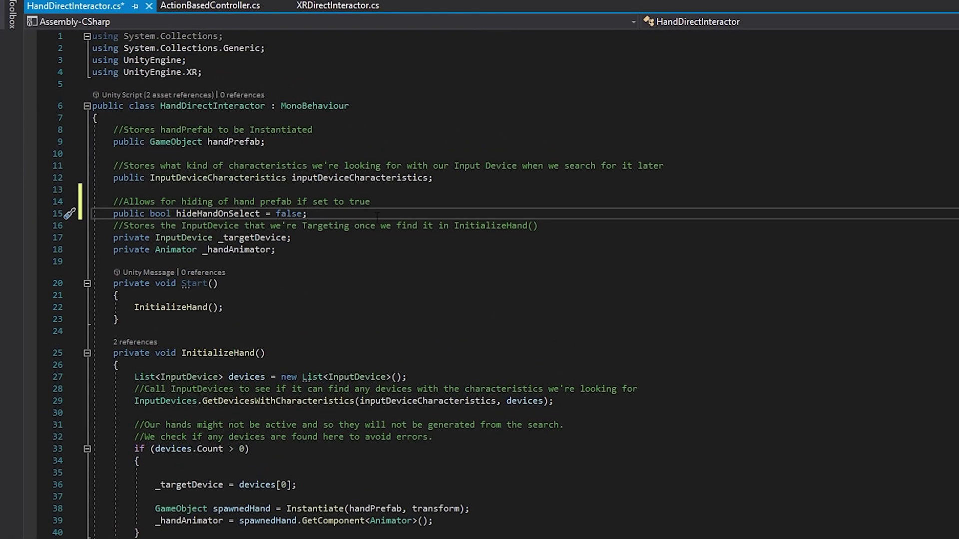
- Add a private SkinnedMeshRenderer _handMesh field and paste in the HideHandOnSelect() method
key("Return")
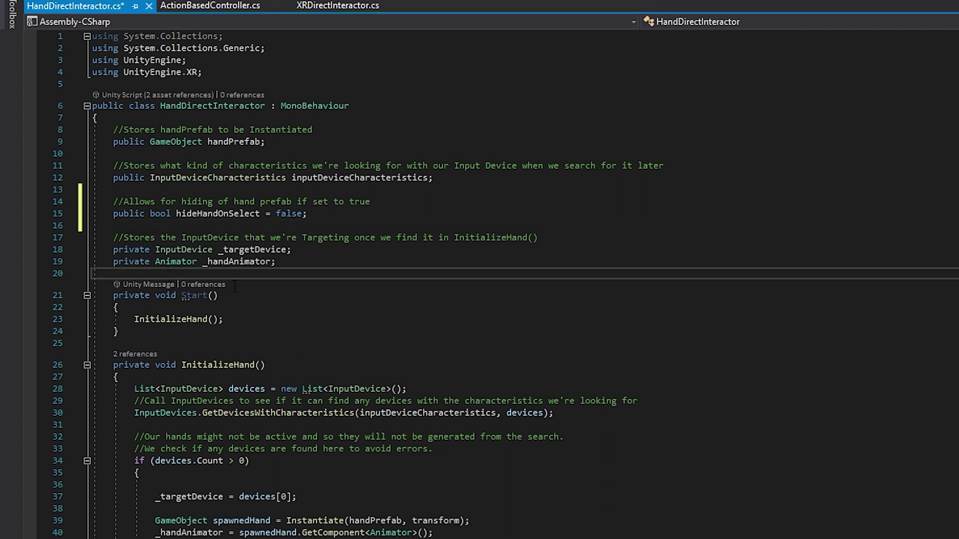
type("private SkinnedMeshRenderer _handMesh;")
key("Return")
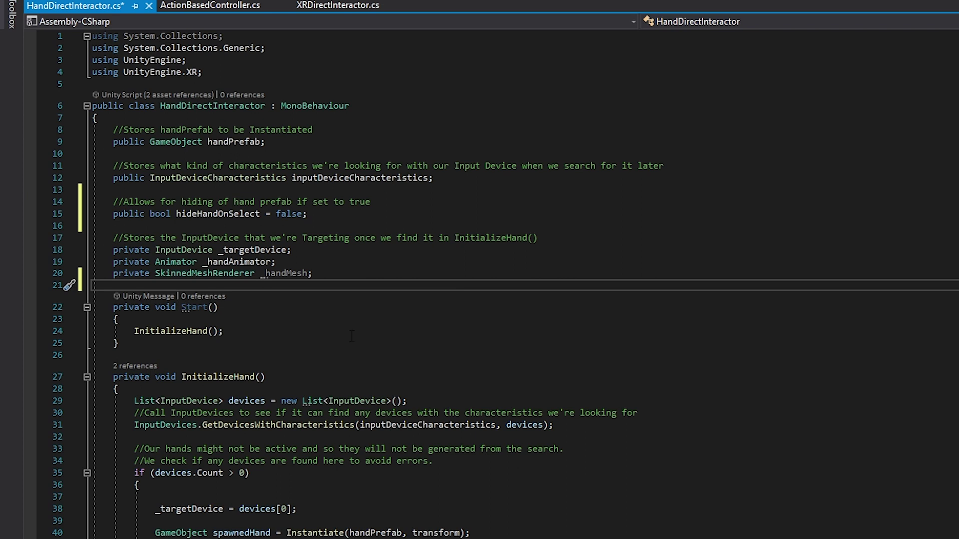
key("Return")
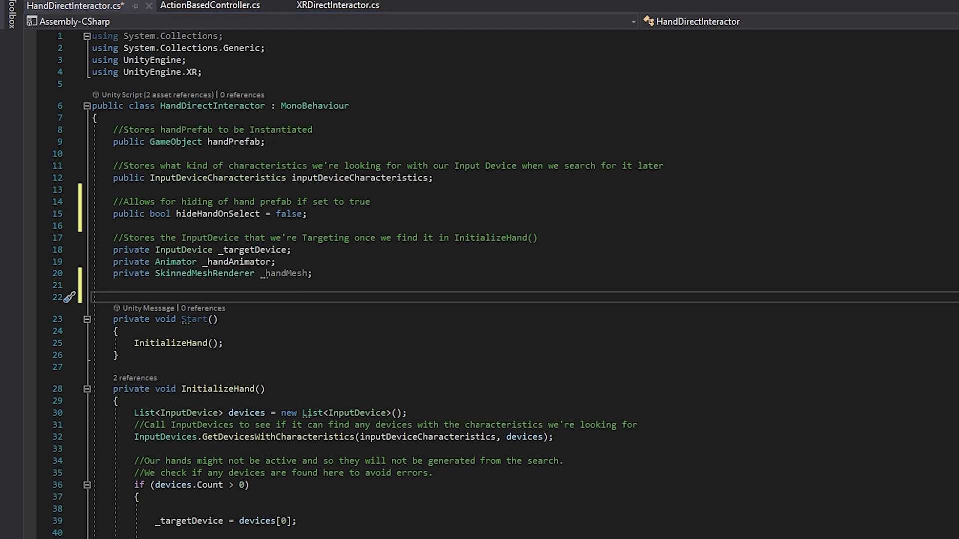
type("public void HideHandOnSelect()     {         if (hideHandOnSelect)         {             _handMesh.enabled = !_handMesh.enabled;         }     }")
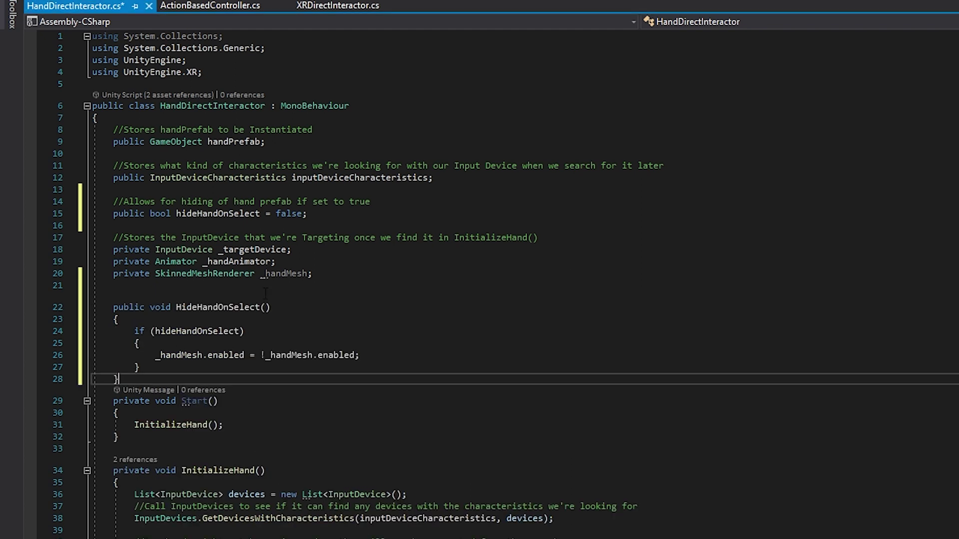
key("Return")
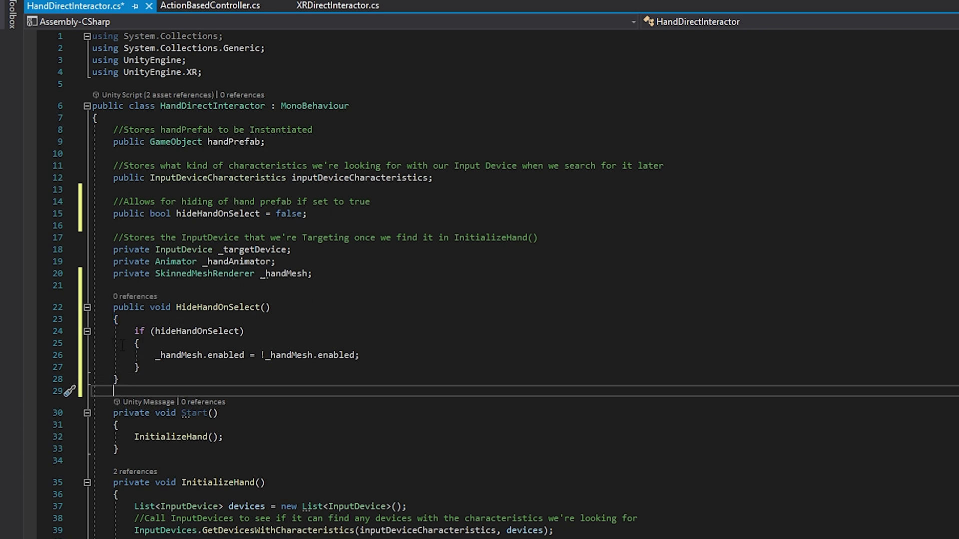
double_click(198, 332)
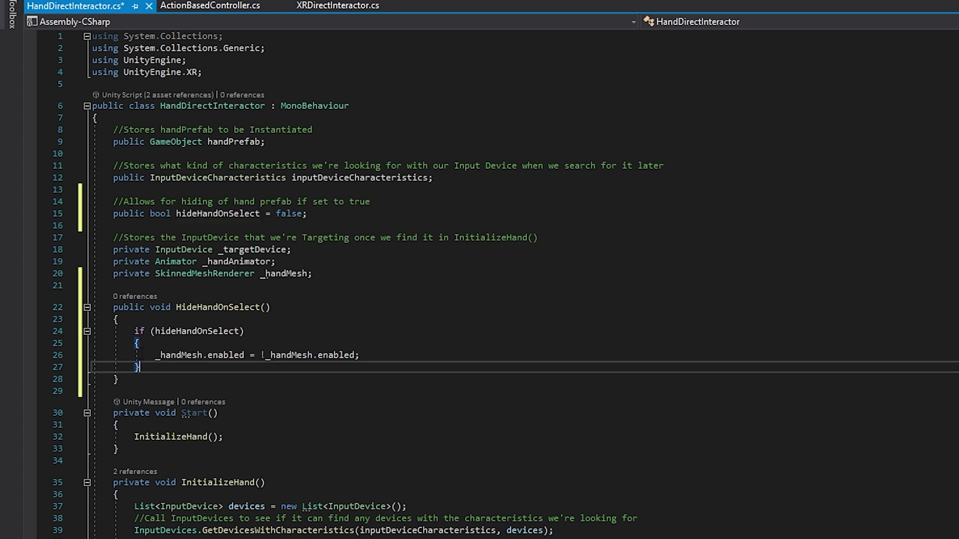
left_click(225, 367)
left_click_drag(355, 356, 155, 355)
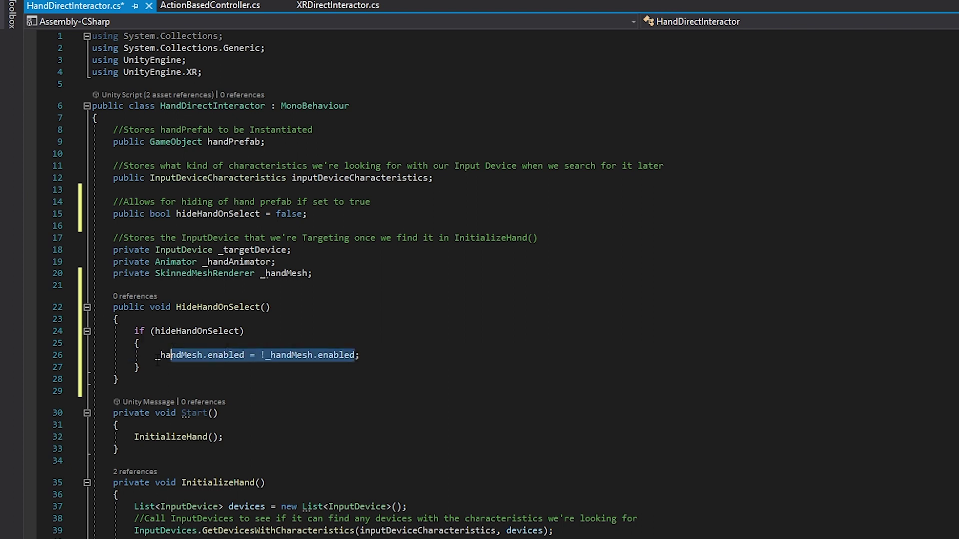
mouse_move(291, 356)
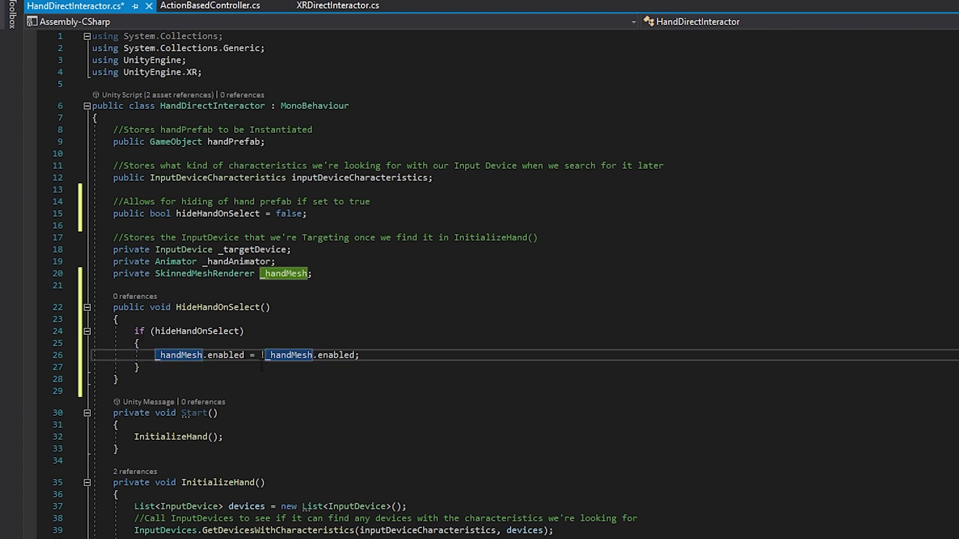
left_click(240, 367)
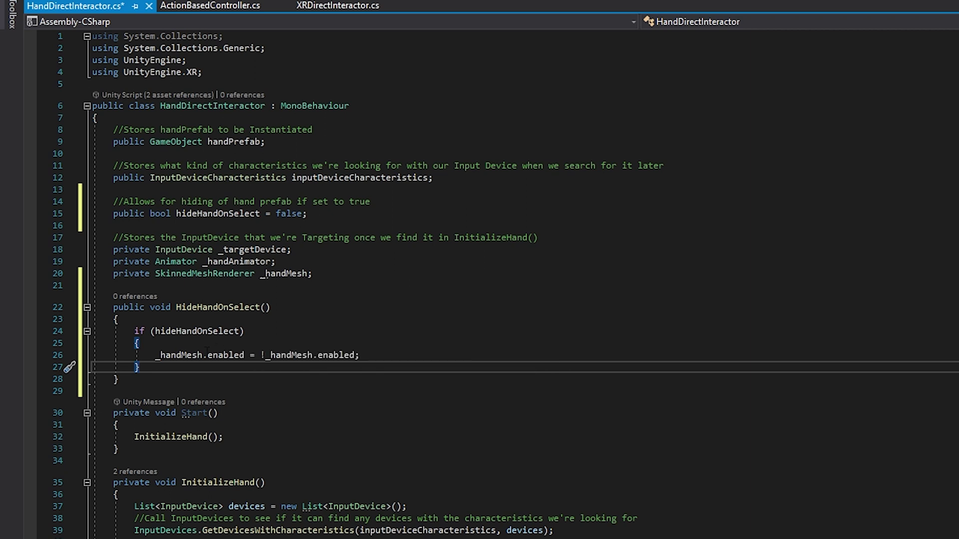
left_click(175, 355)
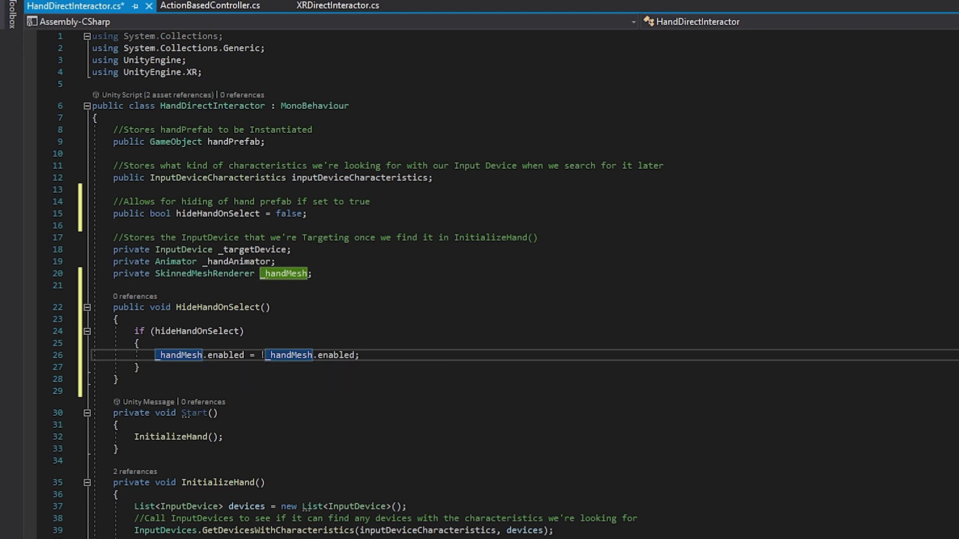
- In InitializeHand, set _handMesh = spawnedHand.GetComponentInChildren<SkinnedMeshRenderer>()
key("alt+Tab")
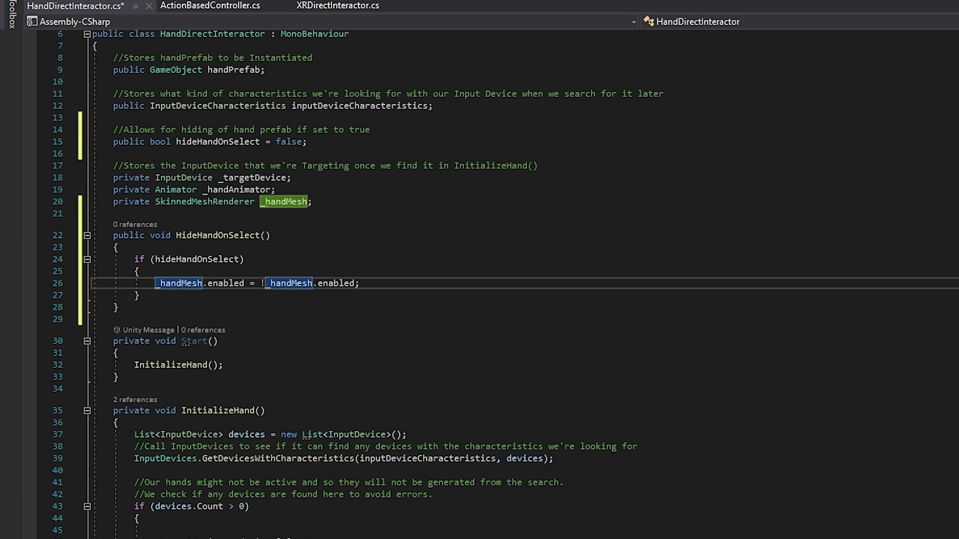
scroll(479, 299, "down", 4)
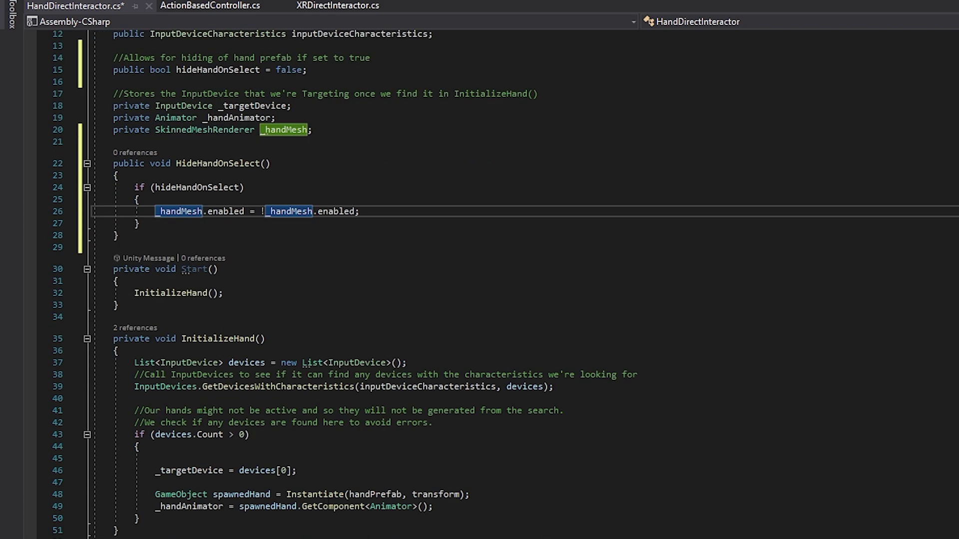
left_click(483, 508)
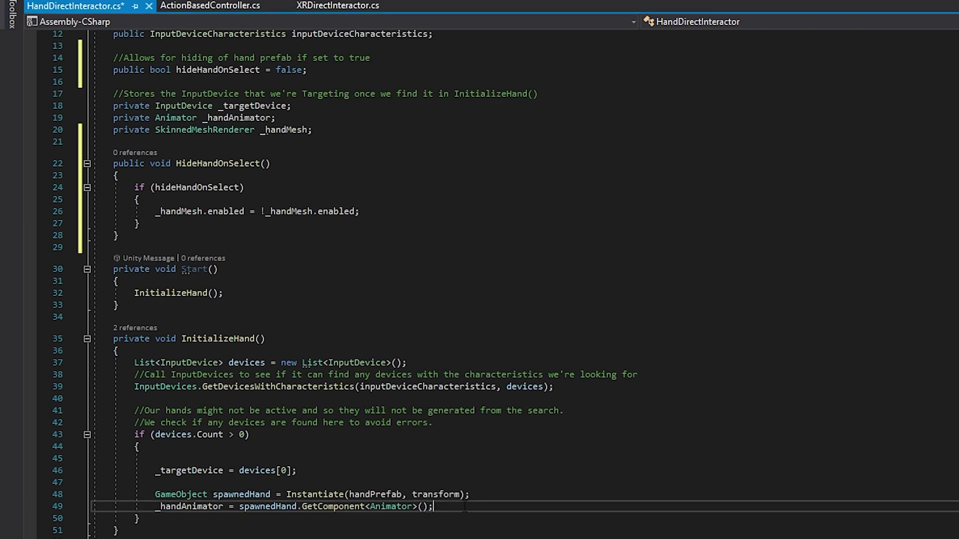
key("Return")
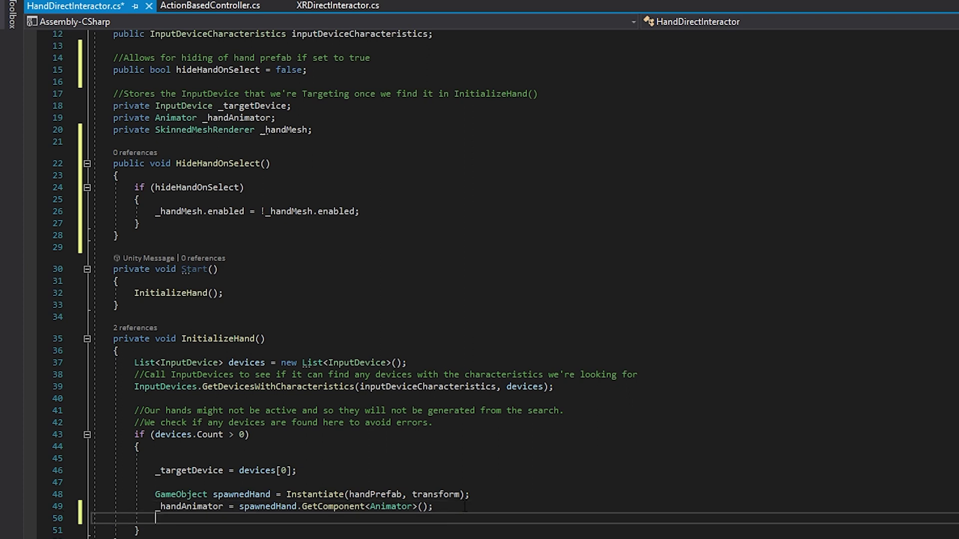
type("_handMesh = spawnedHand.GetComponentInChildren<SkinnedMeshRenderer>();")
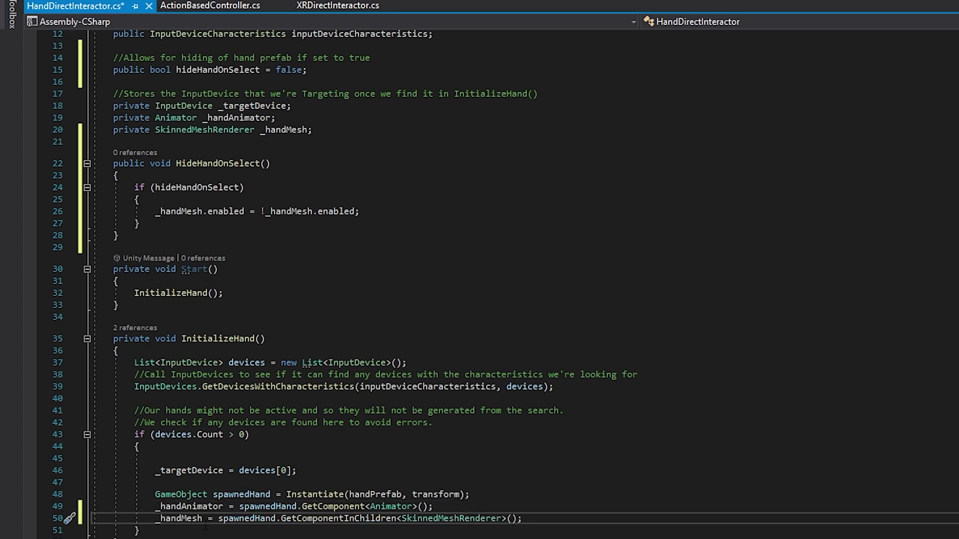
double_click(339, 519)
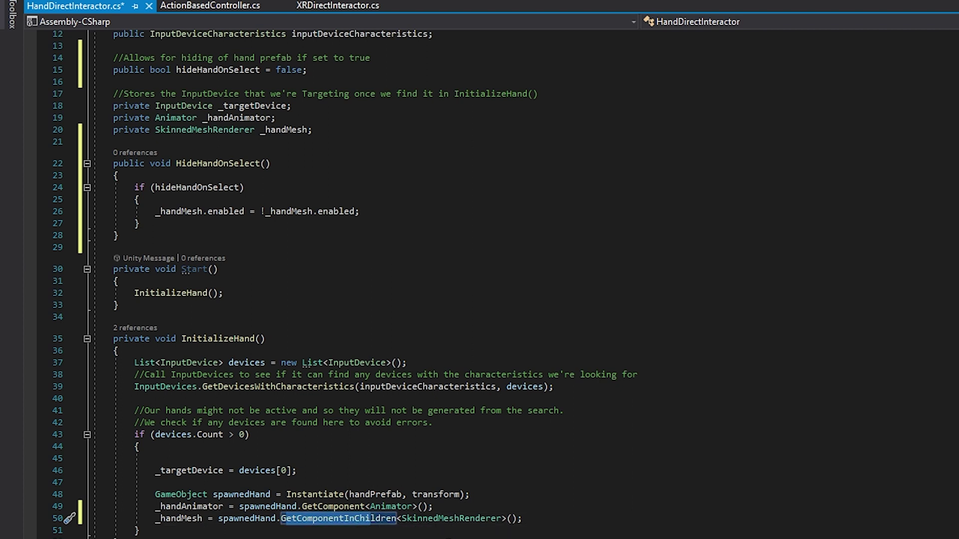
left_click(373, 532)
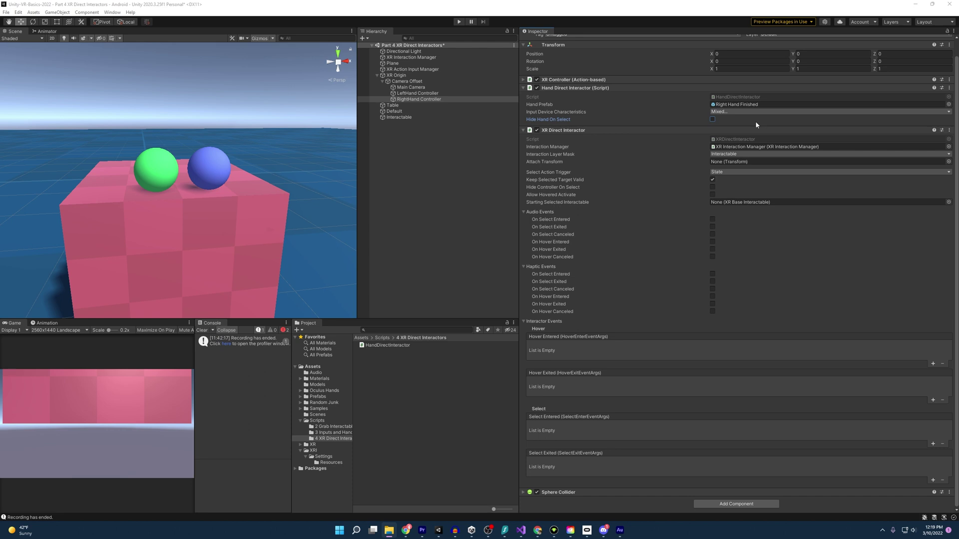
- Enable Hide Hand On Select and make Select Entered call HandDirectInteractor.HideHandOnSelect
left_click(712, 119)
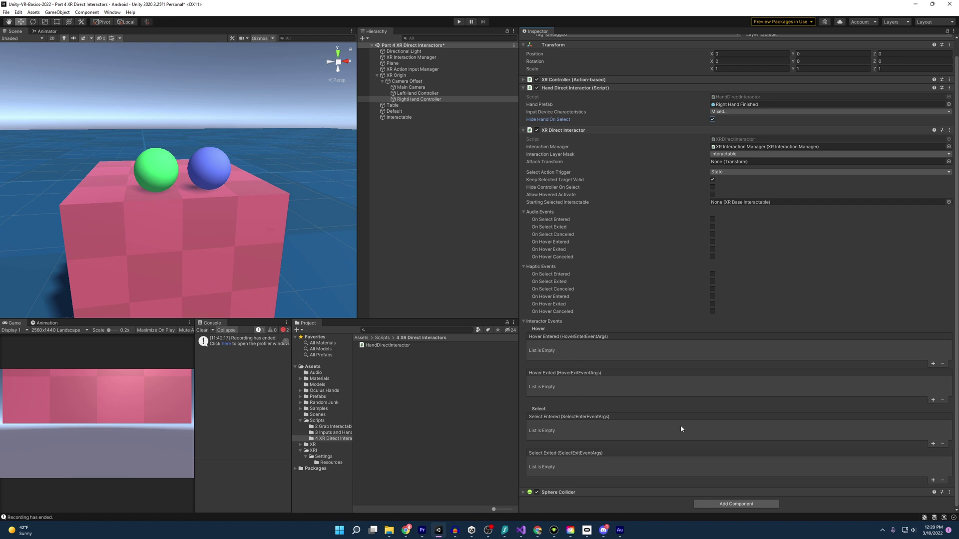
left_click(932, 445)
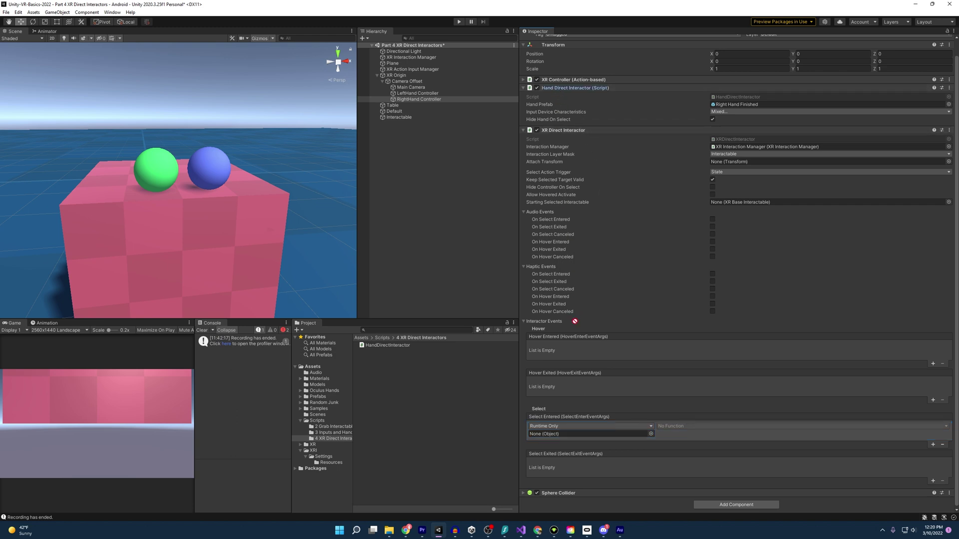
left_click_drag(579, 438, 580, 435)
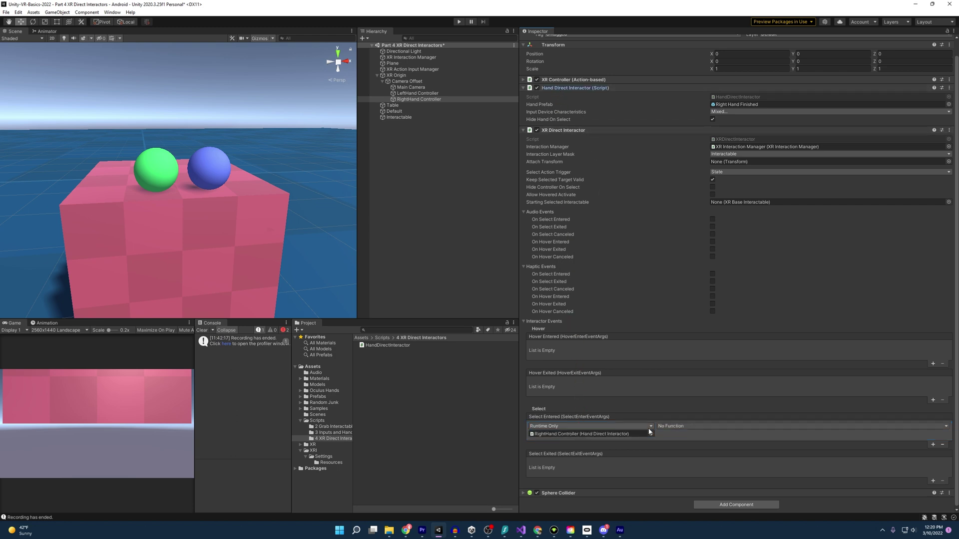
left_click(699, 428)
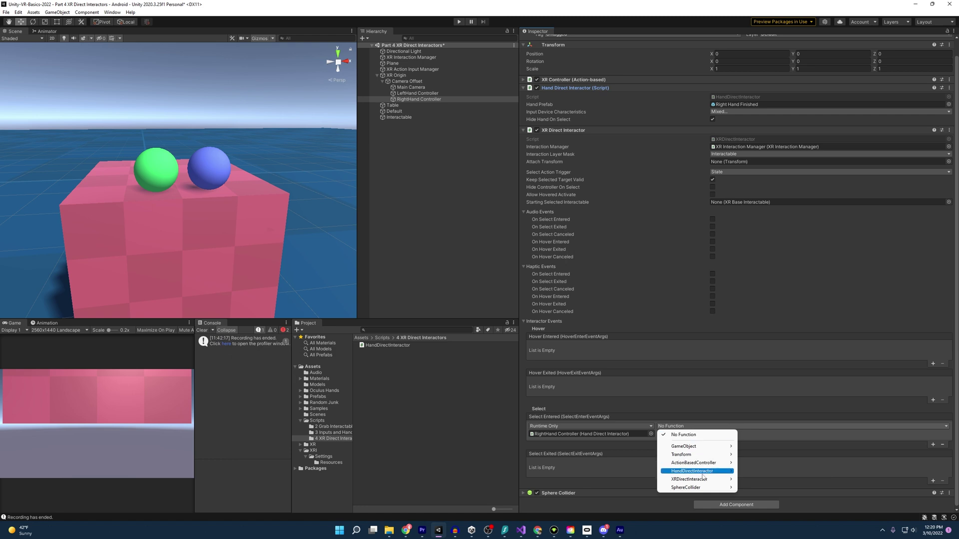
mouse_move(693, 470)
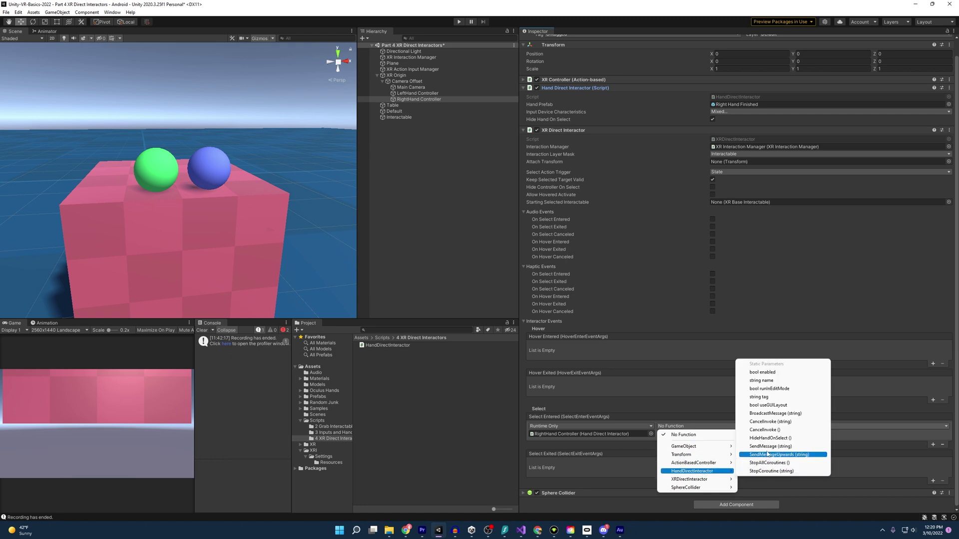
left_click(770, 440)
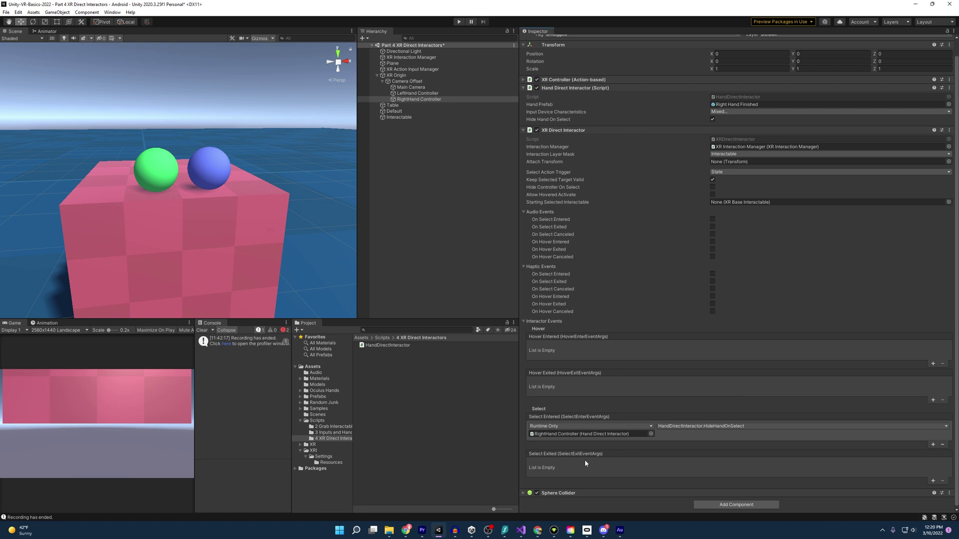
- Add a Select Exited entry targeting RightHand Controller that calls HideHandOnSelect
left_click(933, 482)
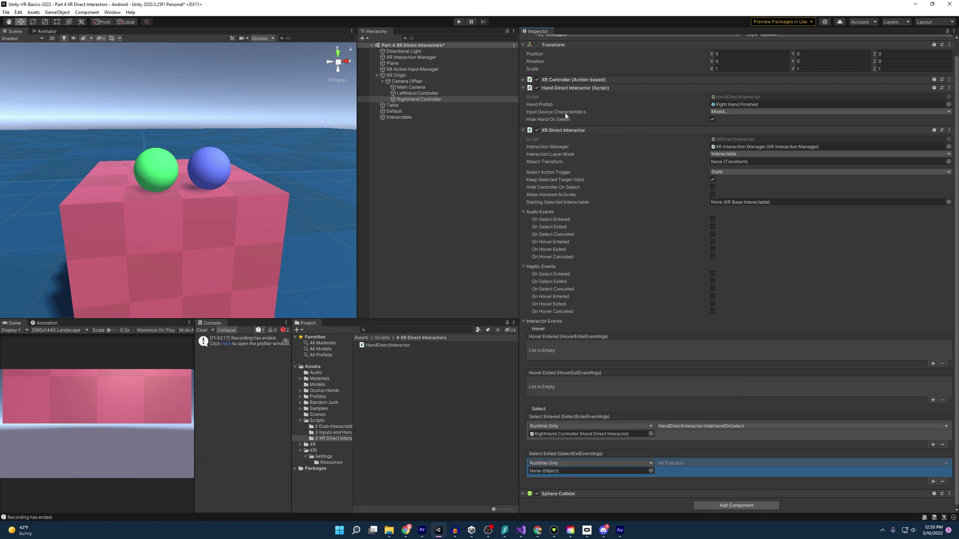
left_click_drag(574, 87, 592, 472)
left_click(689, 464)
mouse_move(693, 445)
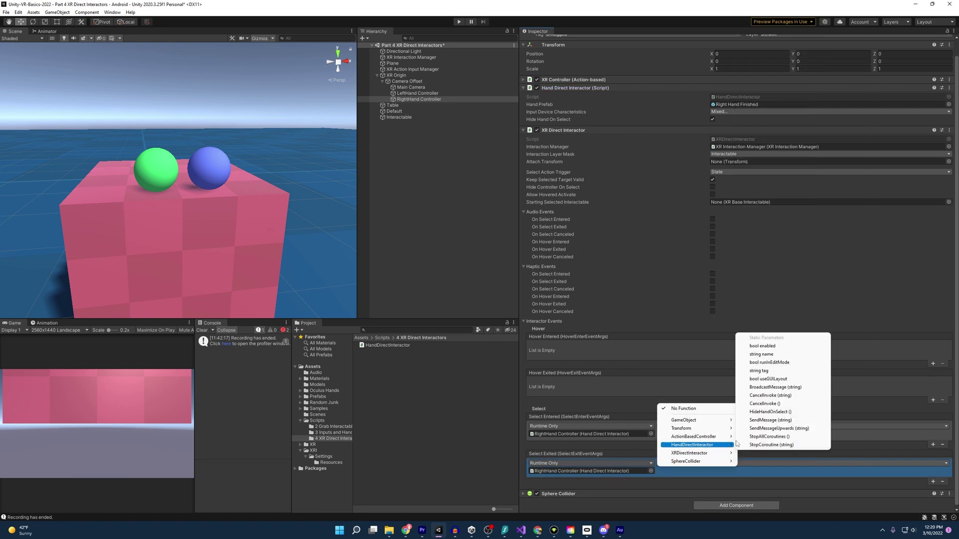
left_click(769, 413)
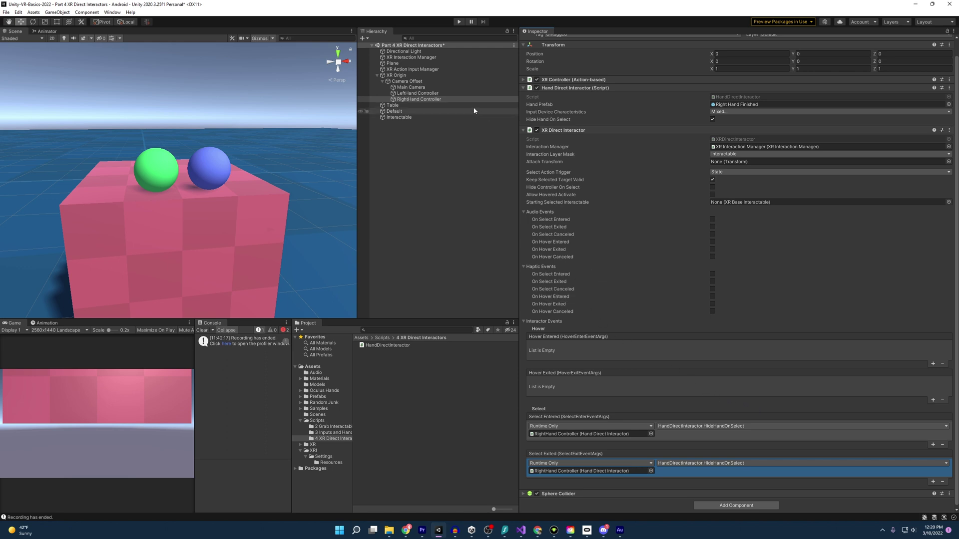
- On LeftHand Controller, add Select Entered/Exited entries and make Select Entered call HideHandOnSelect
left_click(443, 94)
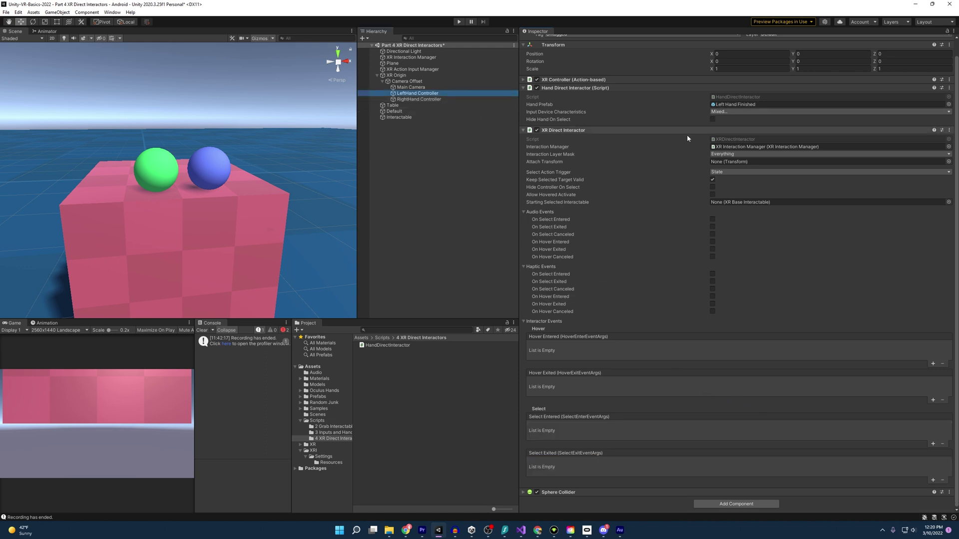
left_click(933, 446)
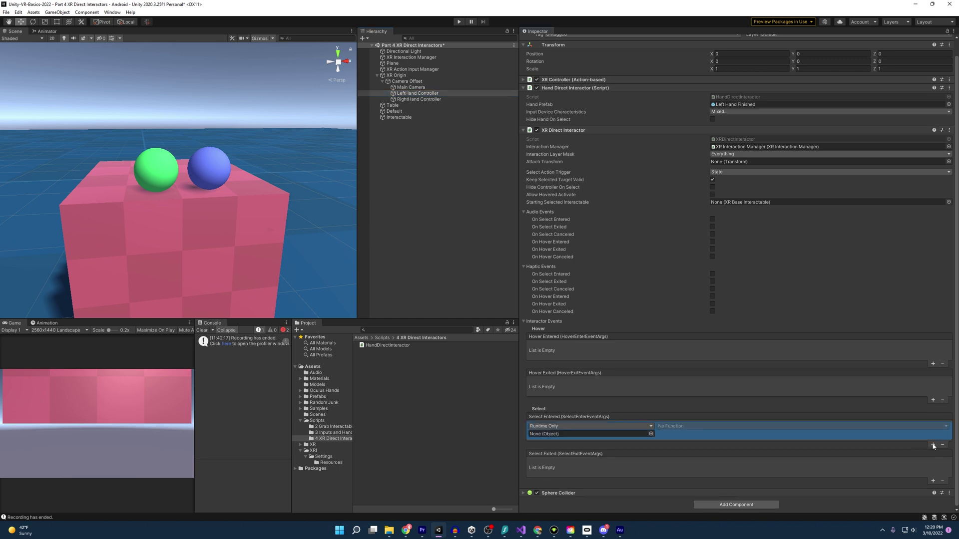
left_click(933, 482)
left_click_drag(414, 93, 591, 435)
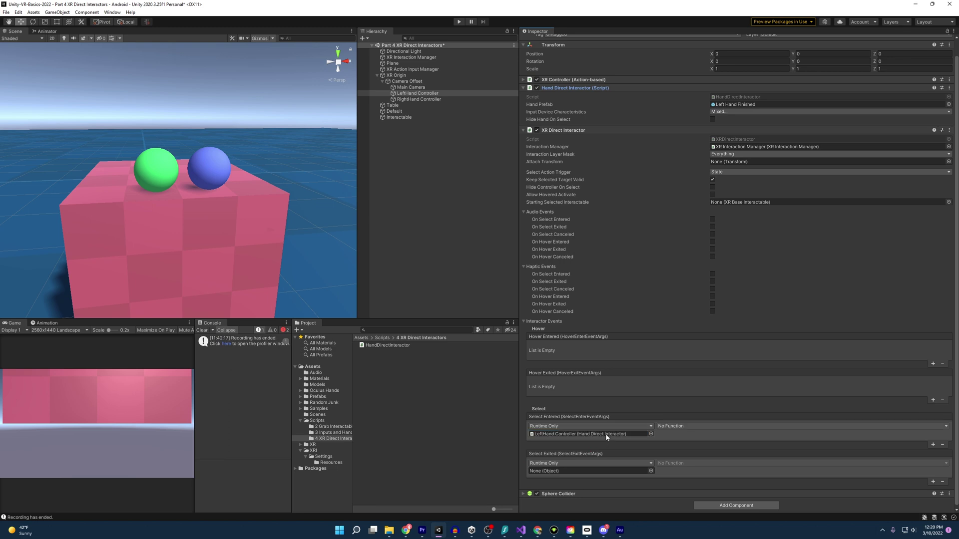
left_click(690, 426)
left_click(779, 435)
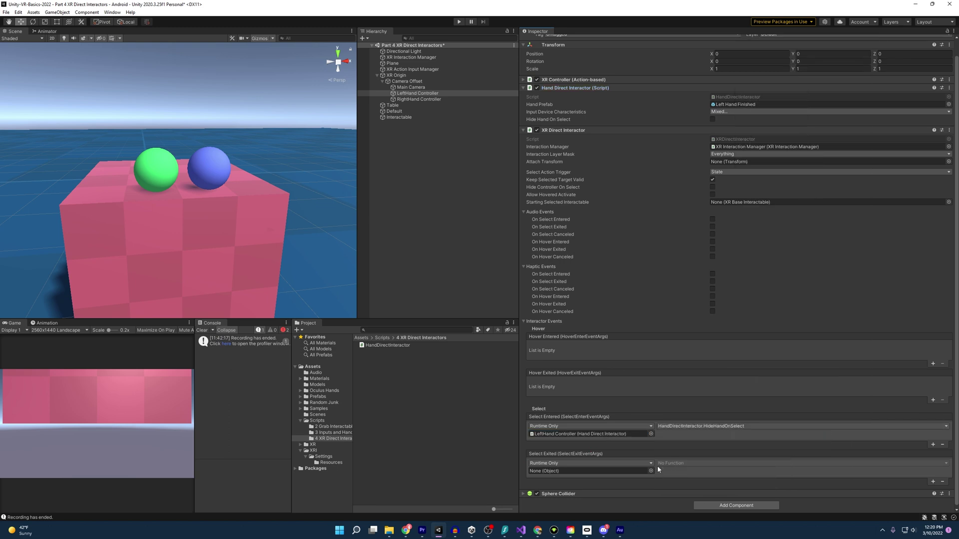
- Make Select Exited call HideHandOnSelect and enable the select-entered audio event
left_click_drag(588, 435, 589, 472)
left_click(689, 463)
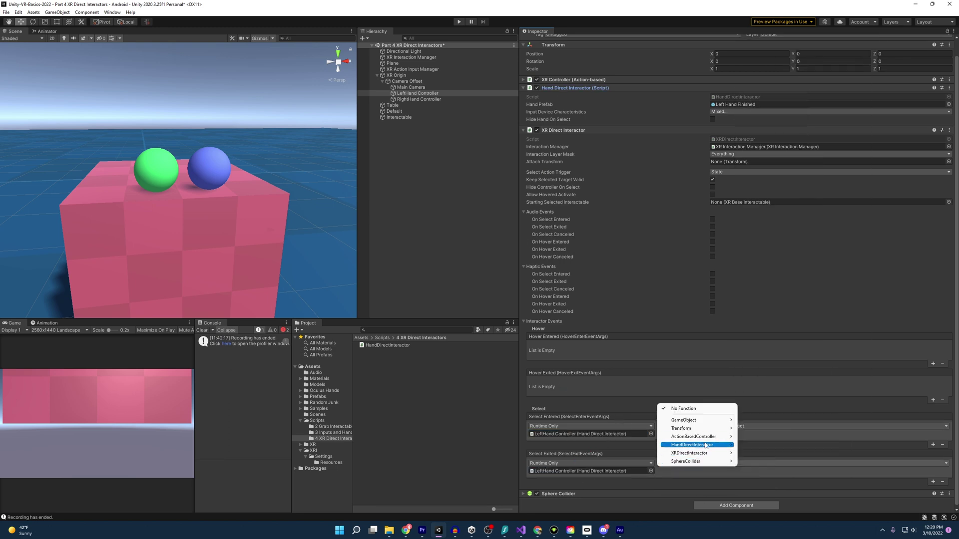
left_click(780, 412)
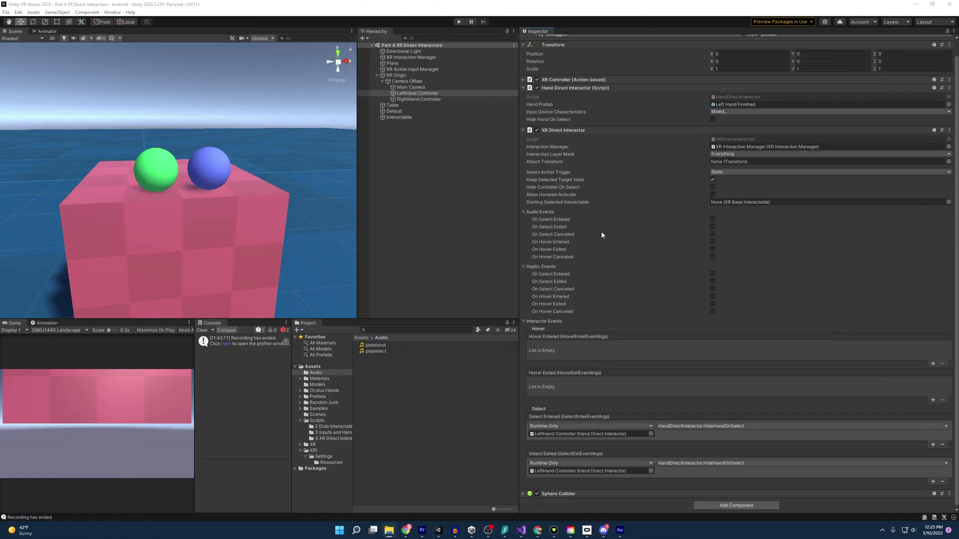
mouse_move(553, 235)
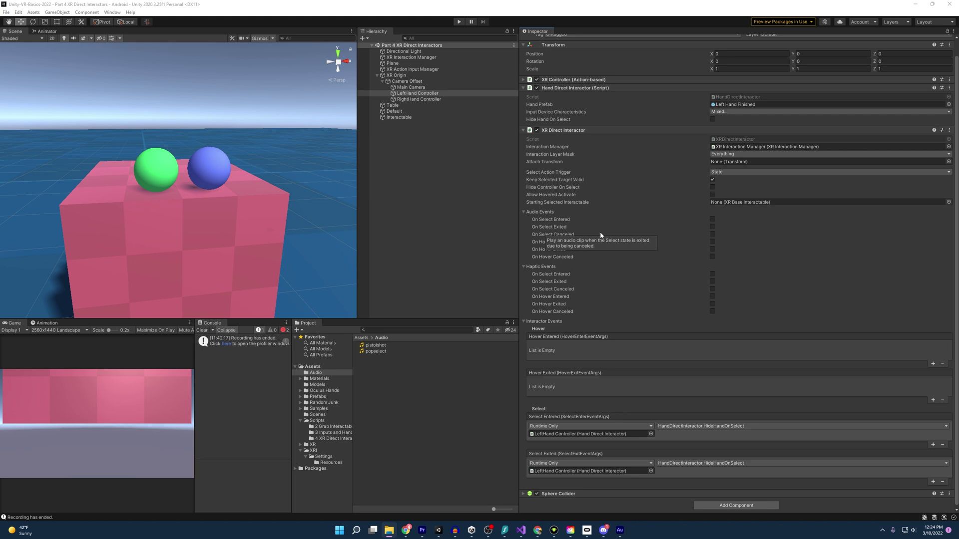
left_click(713, 219)
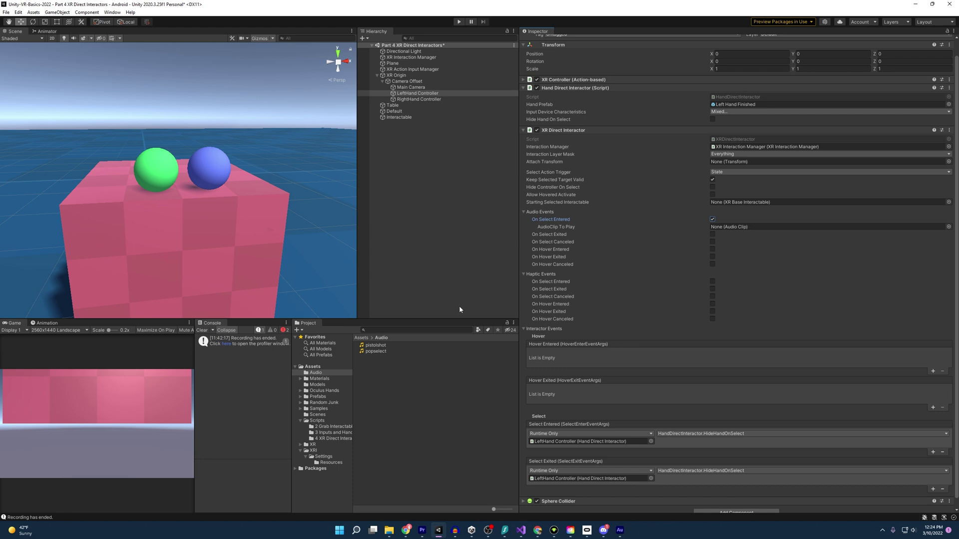
- Make the left controller play popselect on select and vibrate at 0.125 on hover
left_click(315, 372)
left_click_drag(373, 353, 754, 227)
left_click(712, 304)
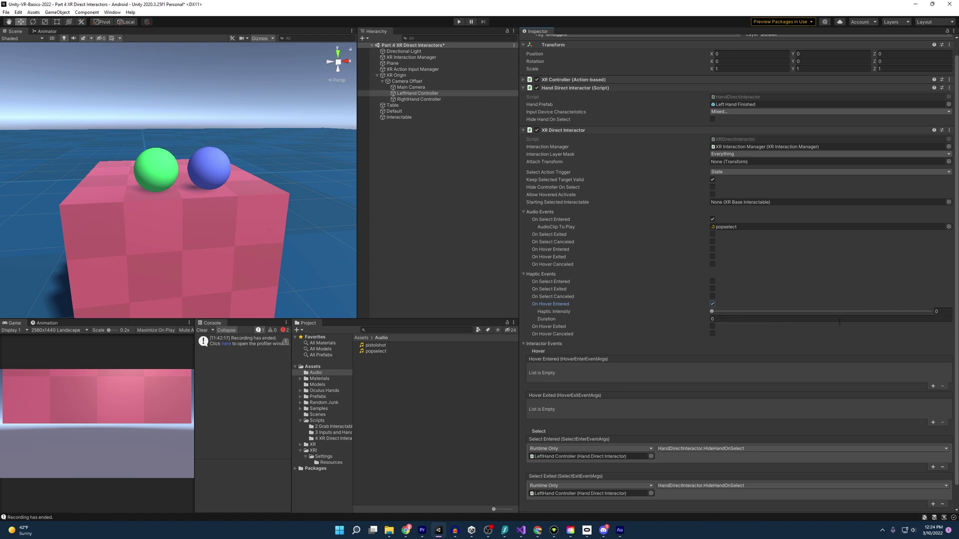
left_click(938, 311)
type("25")
left_click(818, 319)
type("5")
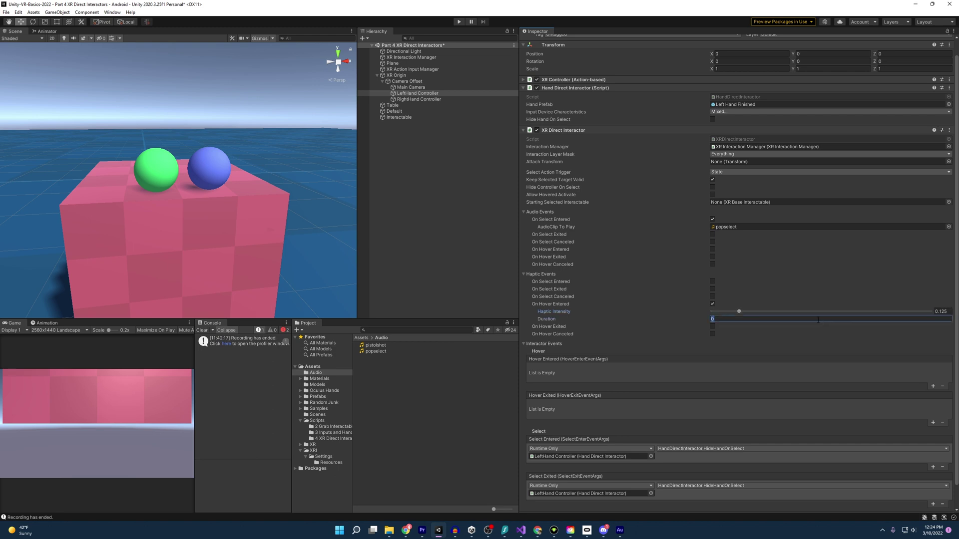
- Add a 0.5-intensity select vibration to the LeftHand Controller
left_click(713, 282)
left_click(941, 290)
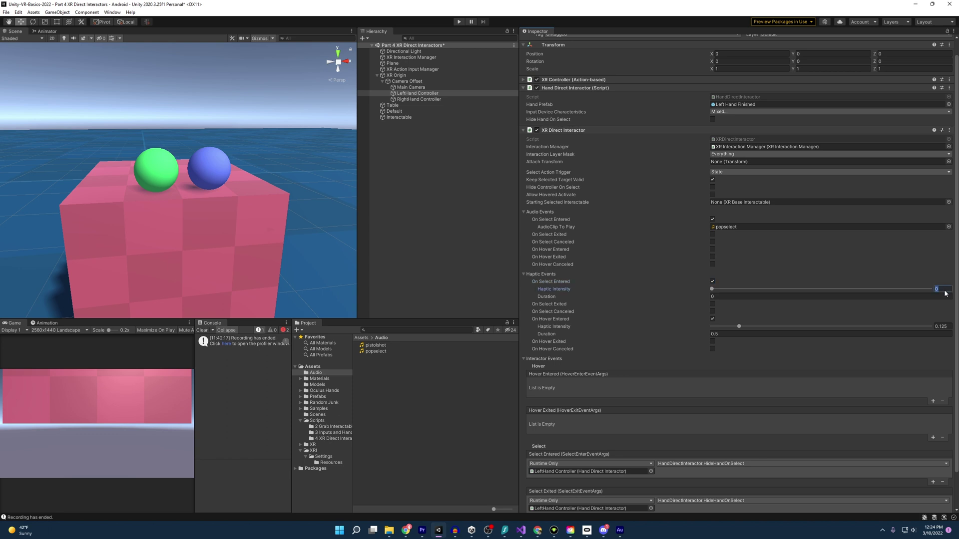
left_click(811, 296)
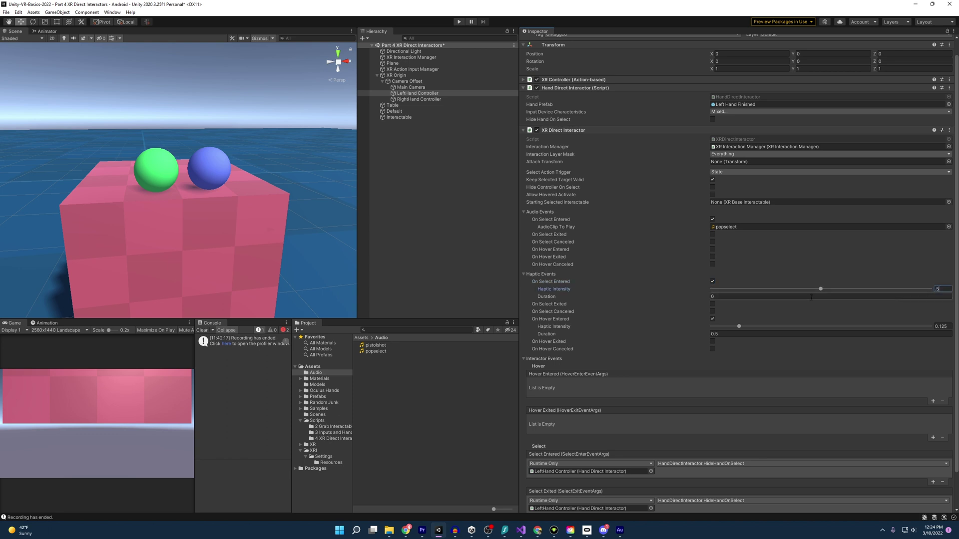
type(".5")
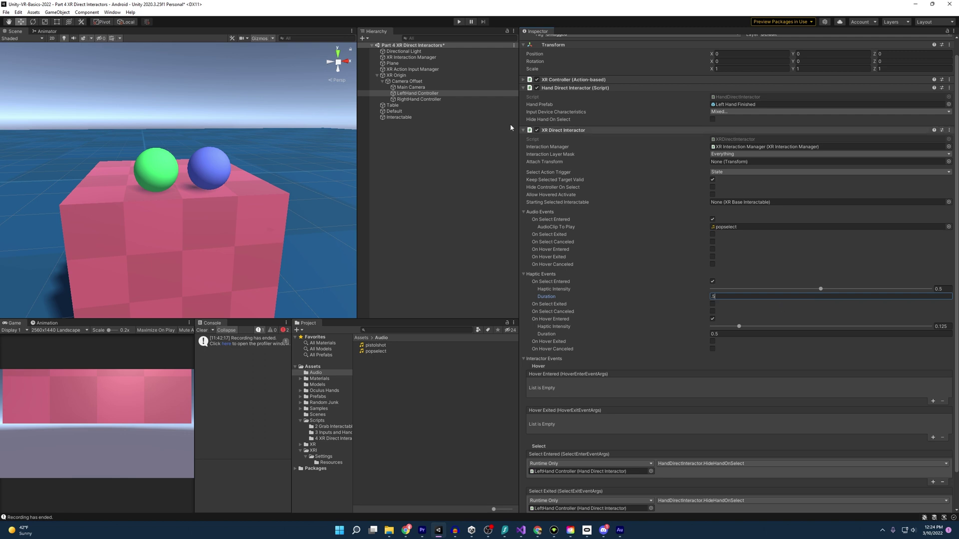
- Give the RightHand Controller the popselect sound, 0.5 select vibration and 0.125 hover vibration
left_click(452, 98)
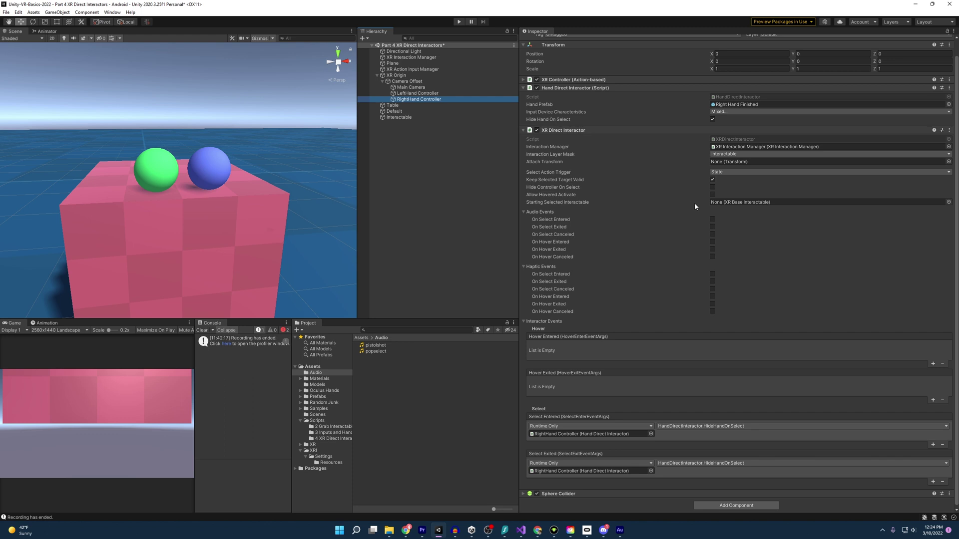
left_click(713, 219)
left_click(712, 280)
left_click(940, 289)
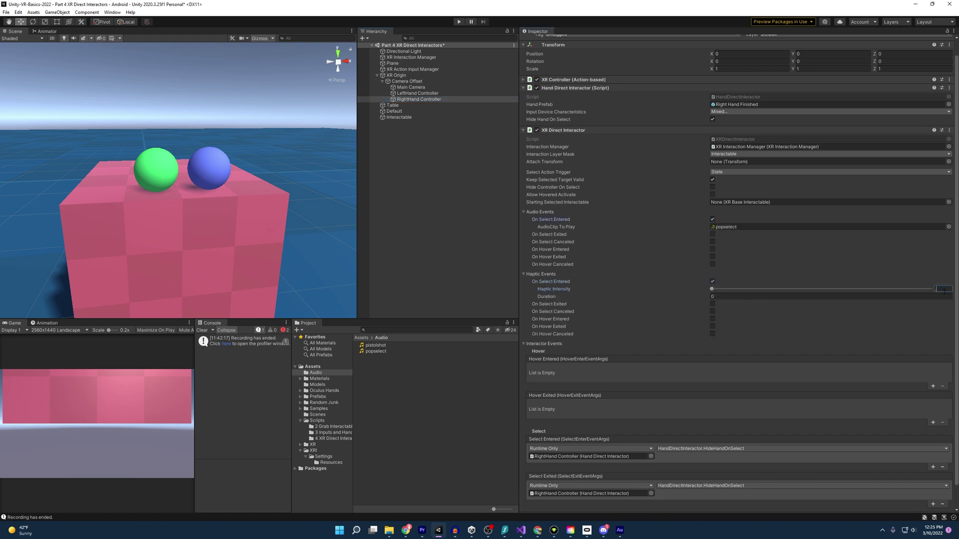
type("0.5")
left_click(824, 296)
type(".5")
left_click(713, 319)
left_click(941, 326)
type(".125")
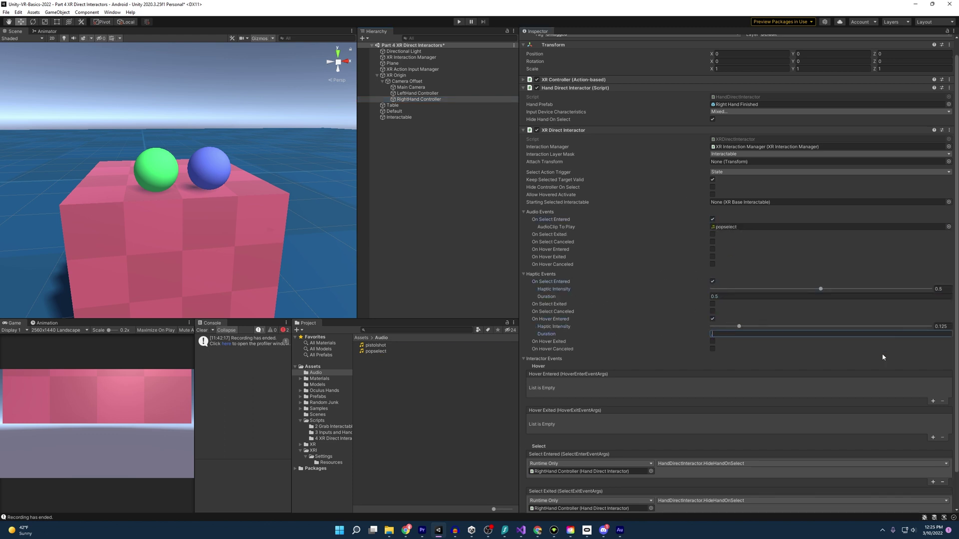
type(".125")
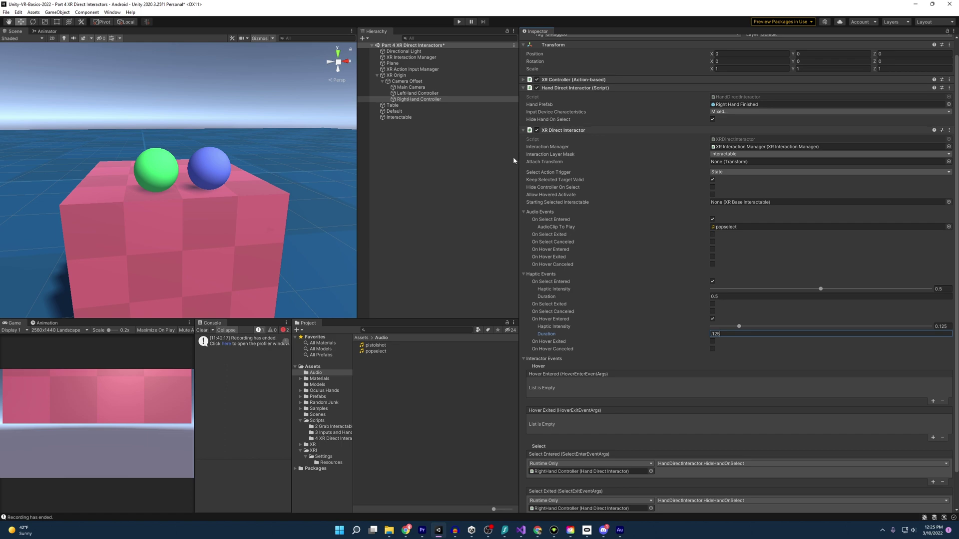